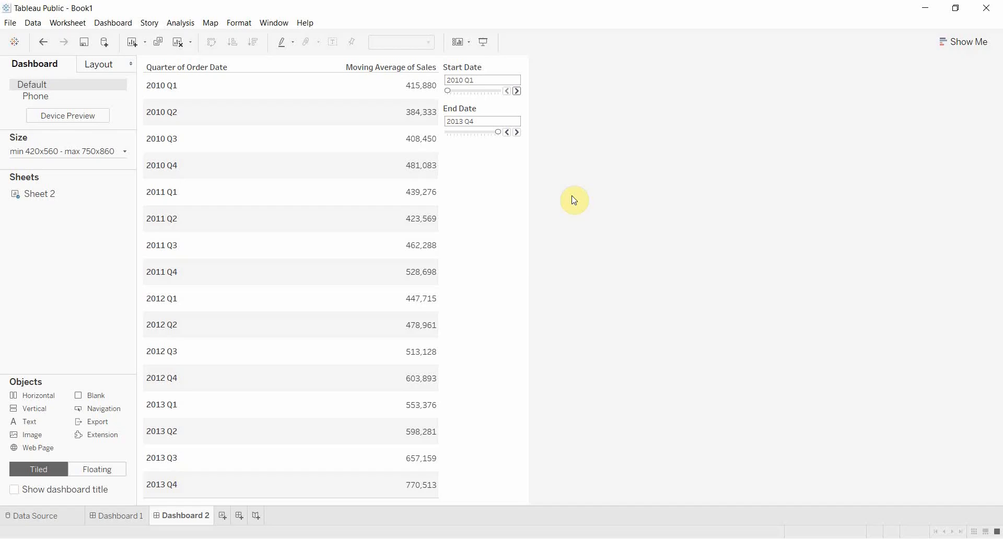
# Step: Inspect the moving averages on Dashboard 2 and advance the Start Date to 2010 Q2
pyautogui.moveTo(394, 234)
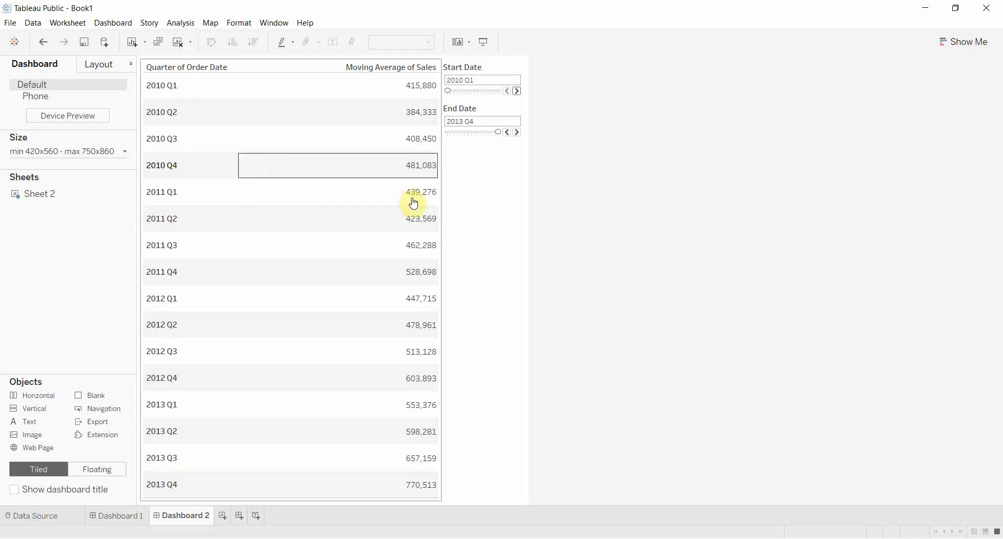
pyautogui.moveTo(392, 179)
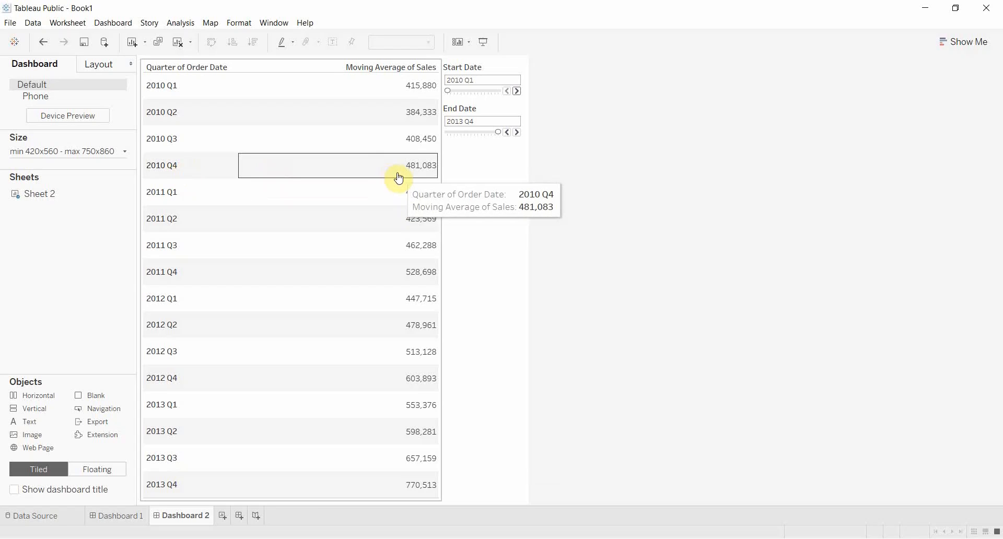
pyautogui.click(517, 92)
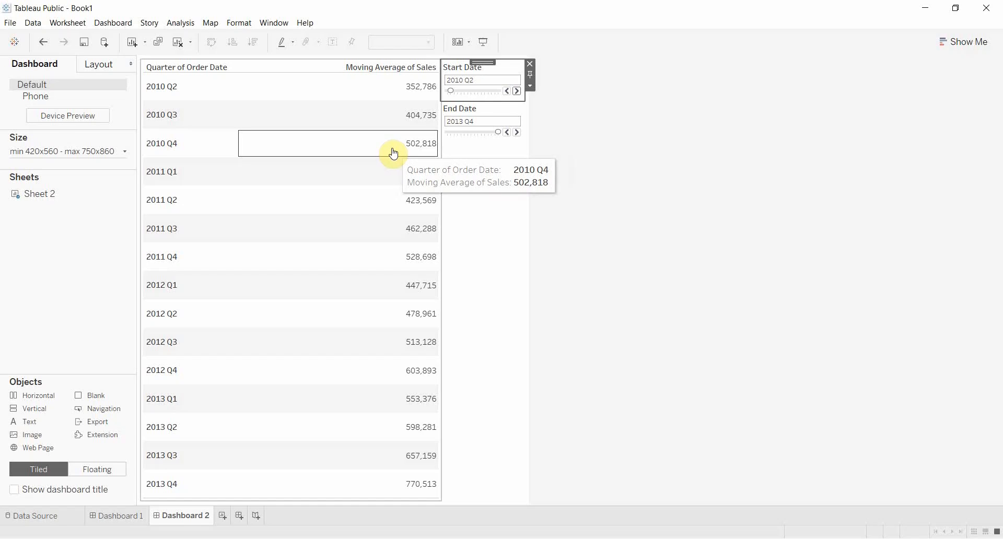
# Step: On Dashboard 1, advance the Start Date through 2010 Q3 to 2010 Q4 and compare the moving averages
pyautogui.click(112, 520)
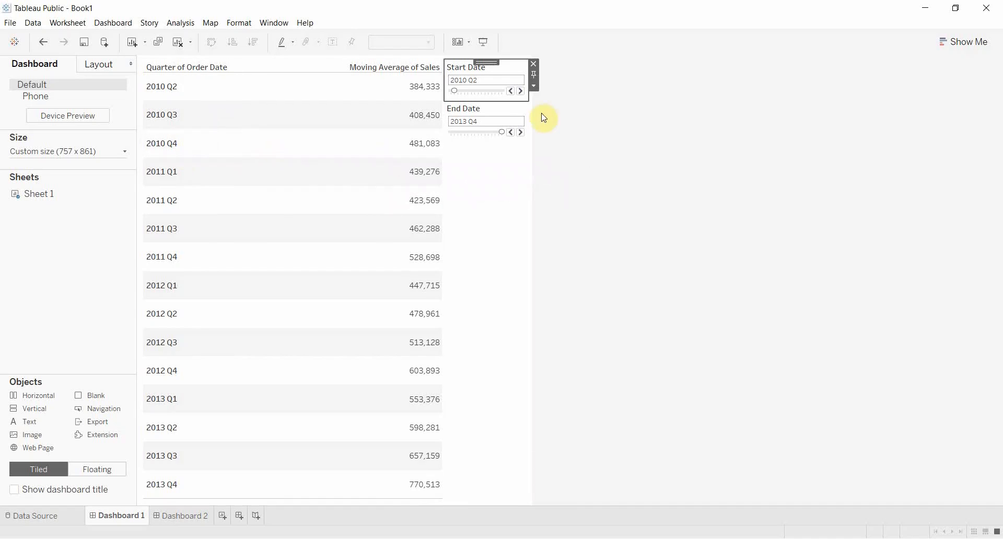
pyautogui.click(522, 92)
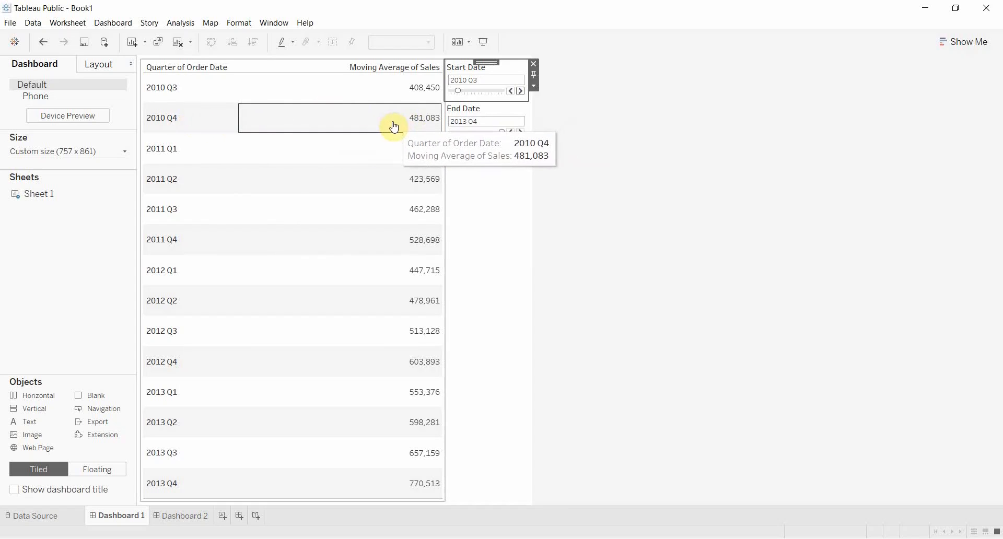
pyautogui.click(520, 91)
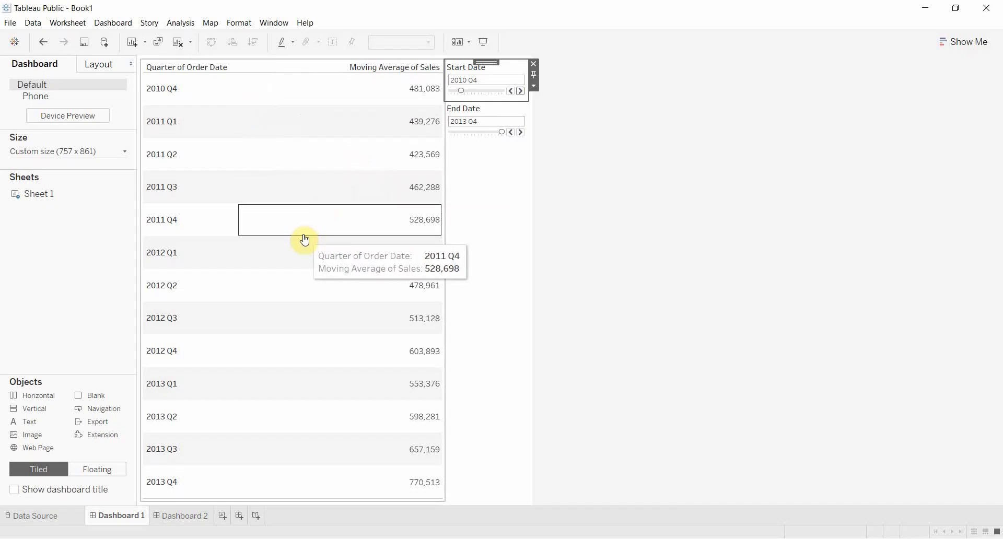
# Step: Go from Dashboard 2 to its source Sheet 2 and review the formula of the Date Filter 2 calculated field
pyautogui.click(185, 518)
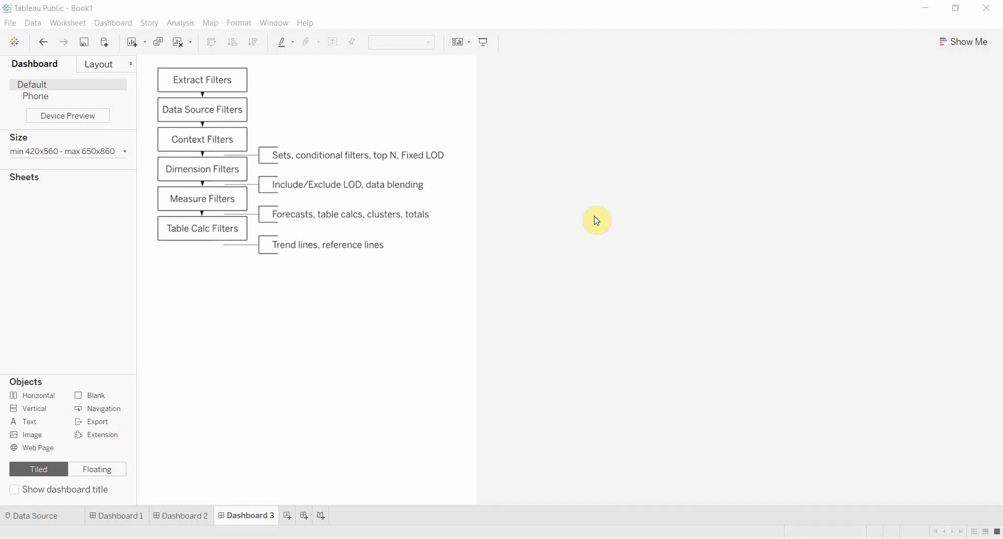
pyautogui.click(195, 517)
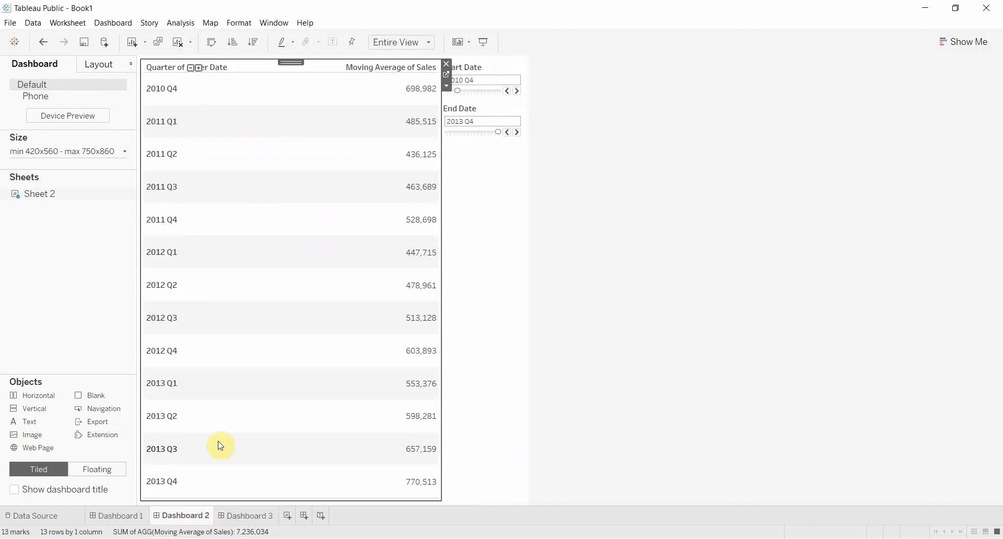
pyautogui.moveTo(117, 199)
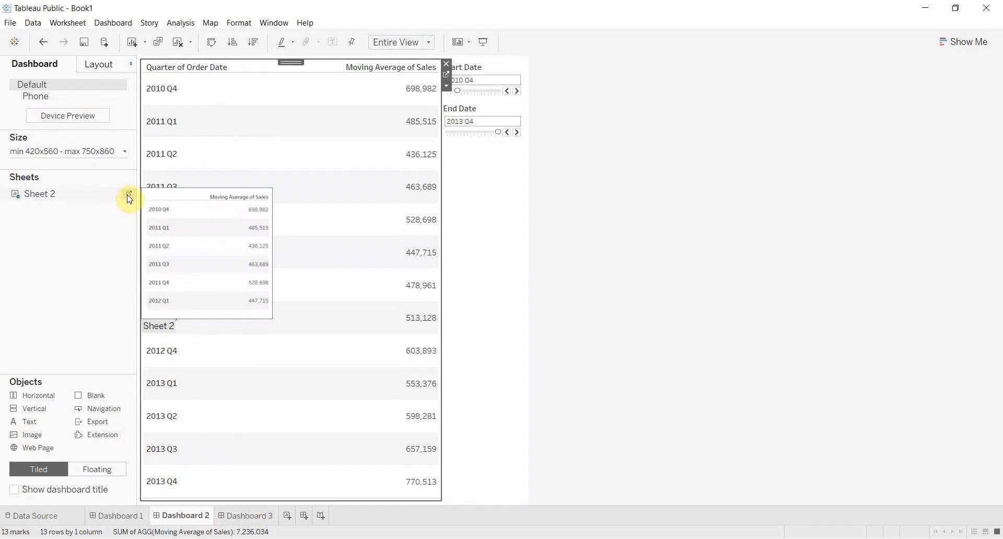
pyautogui.click(129, 198)
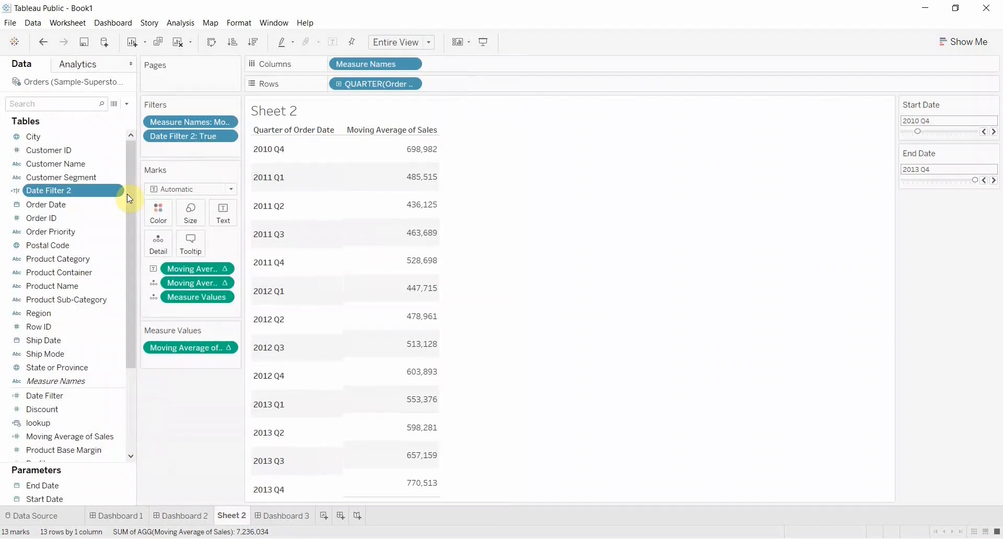
pyautogui.rightClick(62, 190)
pyautogui.click(89, 260)
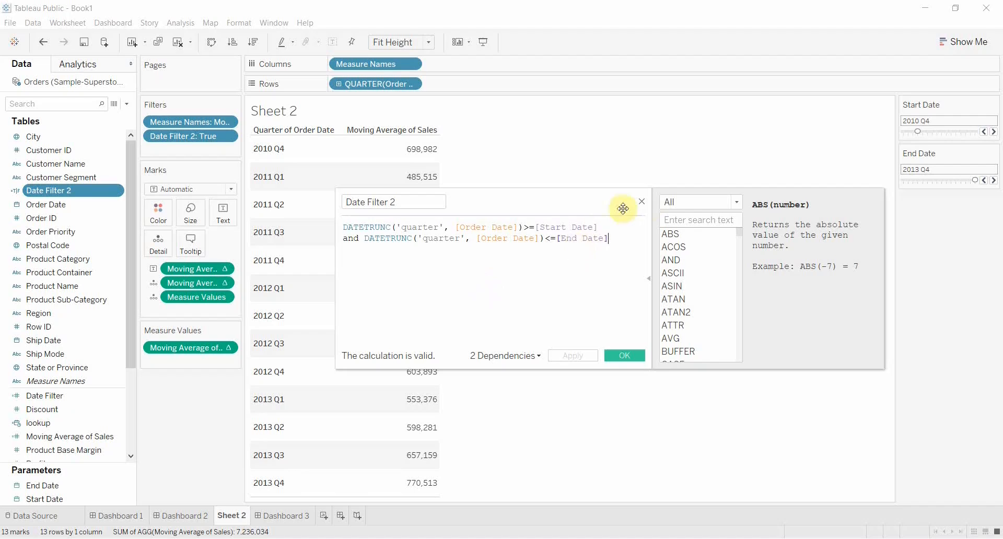
pyautogui.click(644, 201)
pyautogui.click(270, 160)
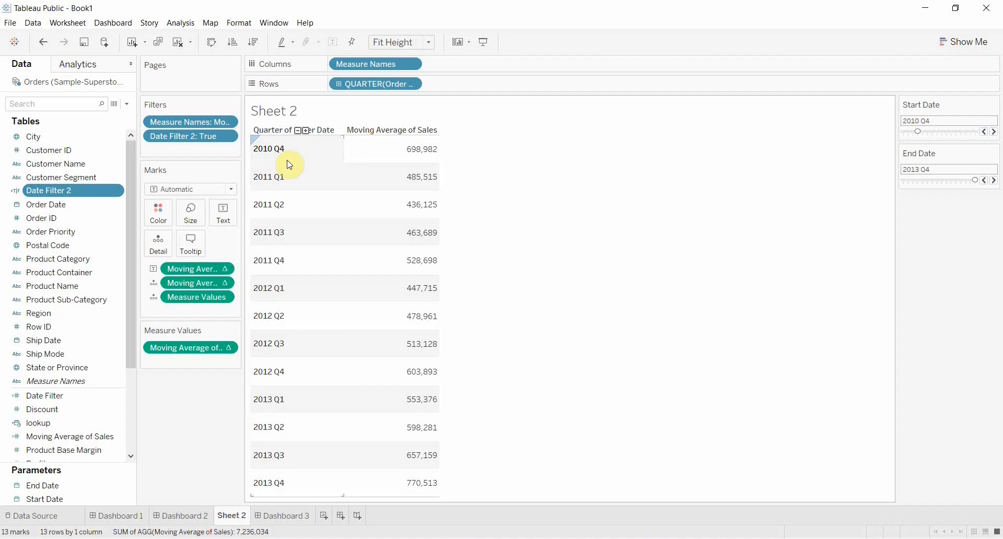
# Step: Review the filter order of operations diagram on Dashboard 3 and compare it with the table on Dashboard 2
pyautogui.click(280, 516)
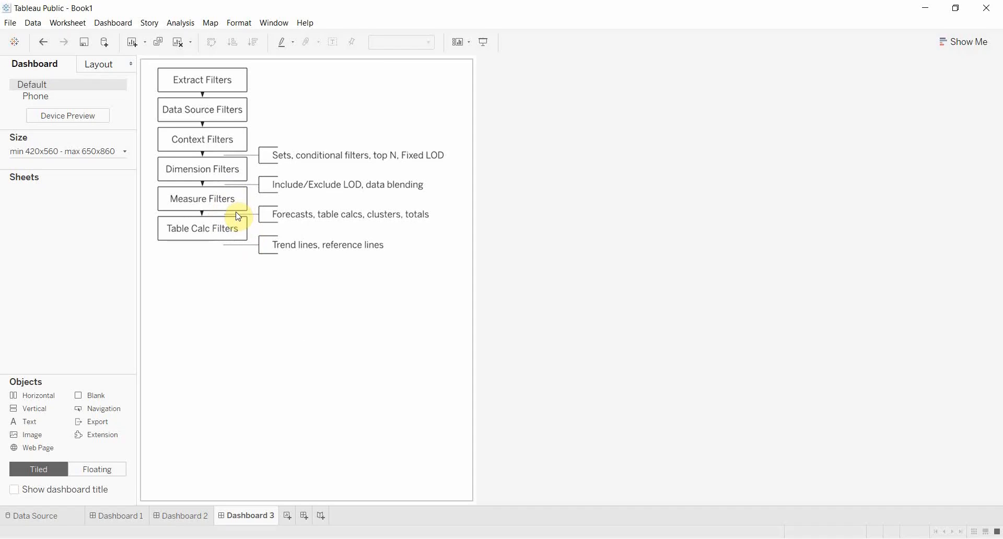
pyautogui.click(187, 515)
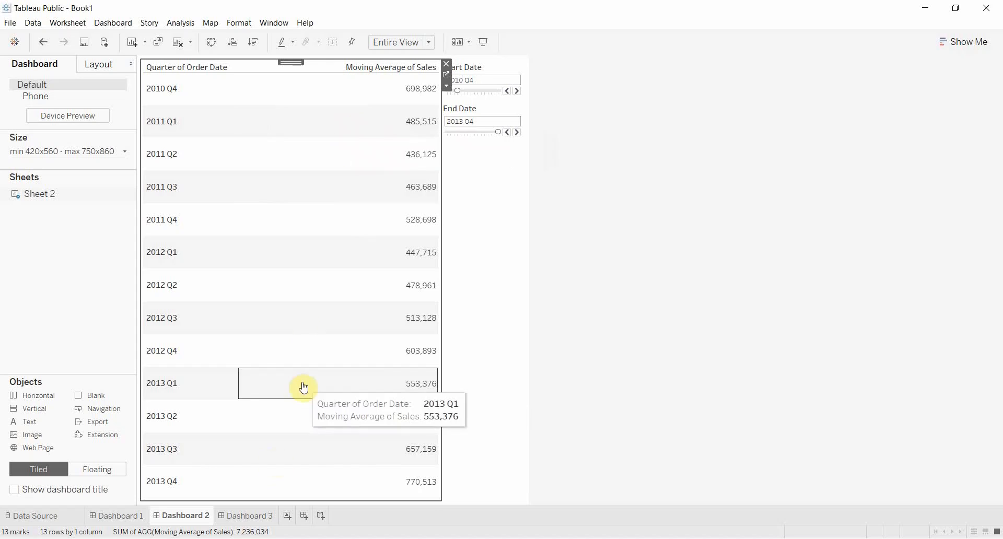
pyautogui.click(256, 516)
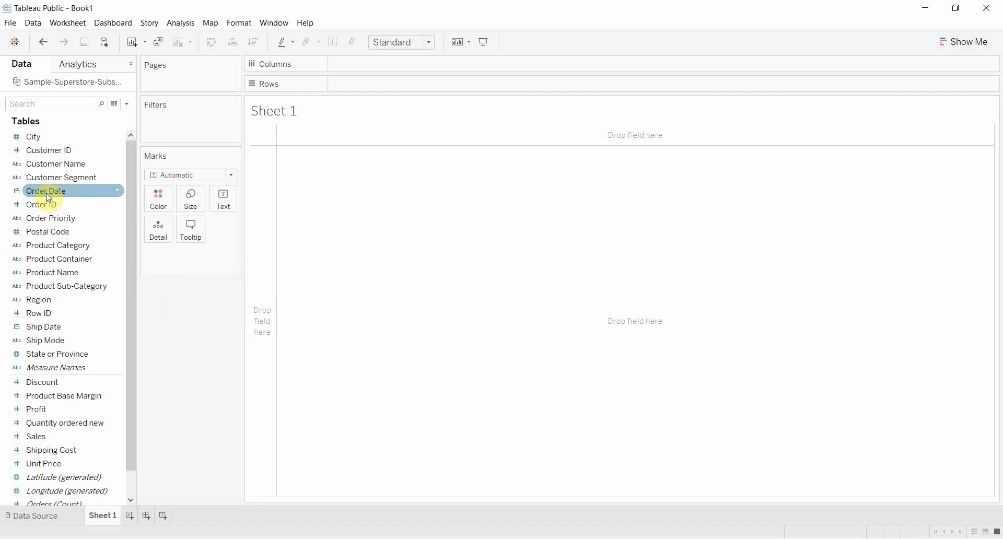
# Step: On Sheet 1, plot the sum of Sales in rows against the continuous quarter of Order Date in columns
pyautogui.moveTo(48, 196); pyautogui.dragTo(366, 70)
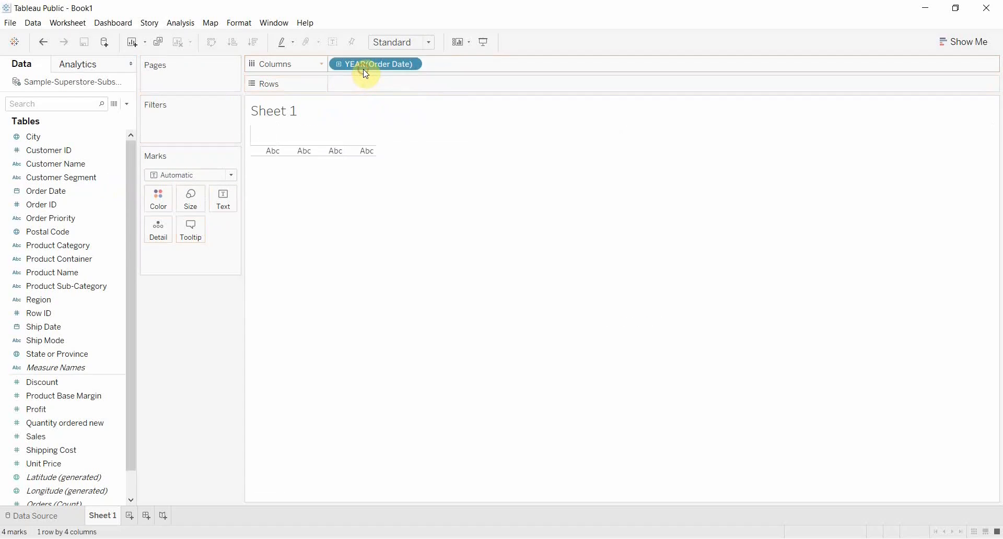
pyautogui.click(410, 65)
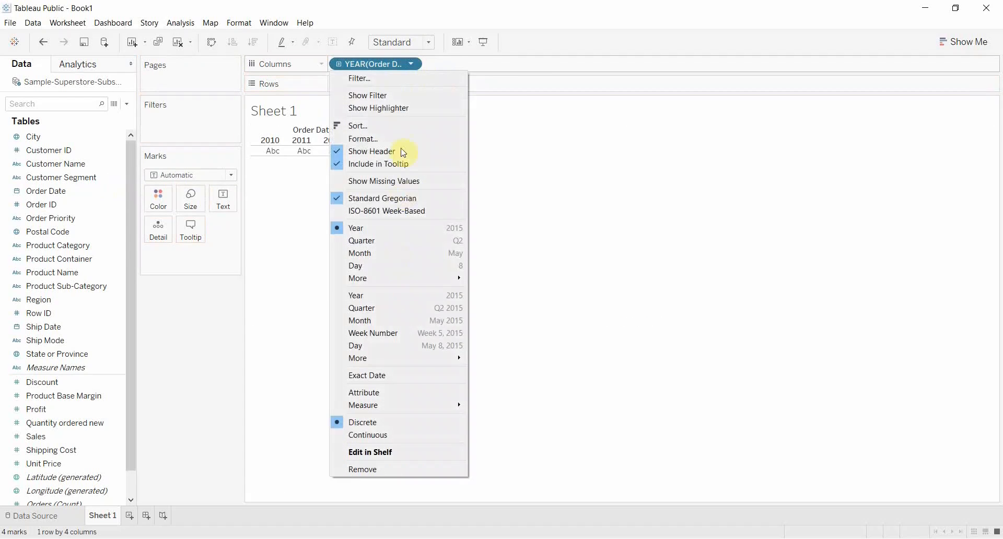
pyautogui.click(393, 309)
pyautogui.click(108, 449)
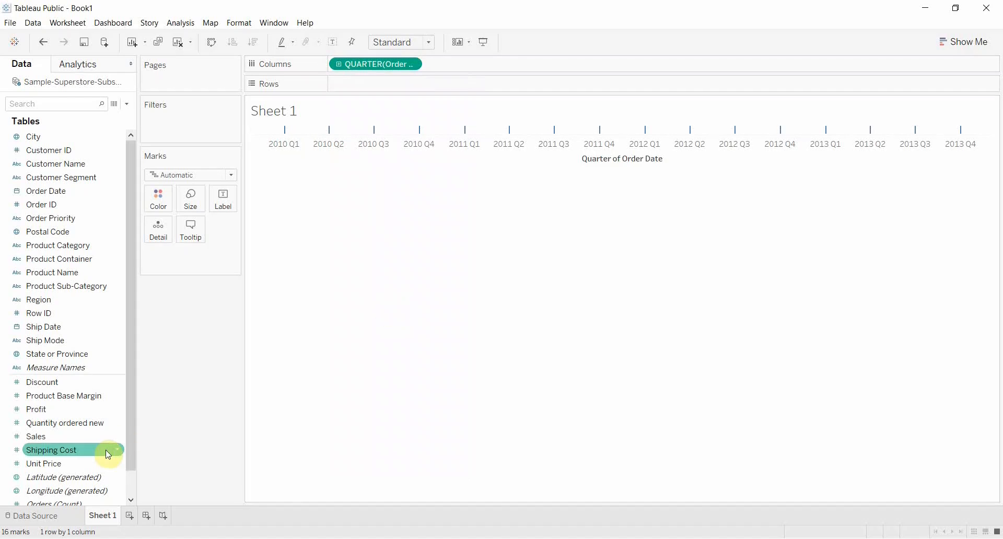
pyautogui.click(72, 413)
pyautogui.moveTo(67, 438); pyautogui.dragTo(392, 84)
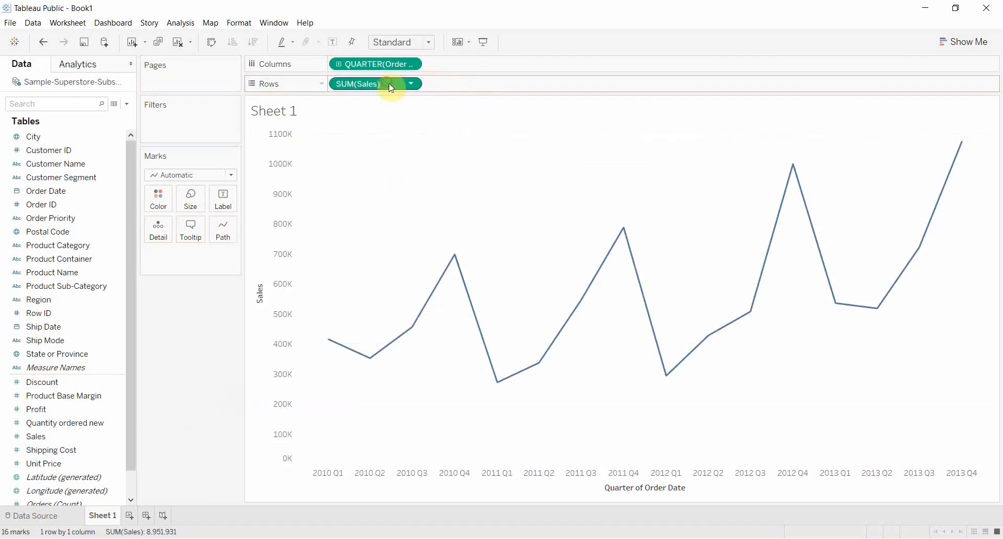
# Step: Apply a Moving Average quick table calculation to the sum of Sales
pyautogui.click(413, 86)
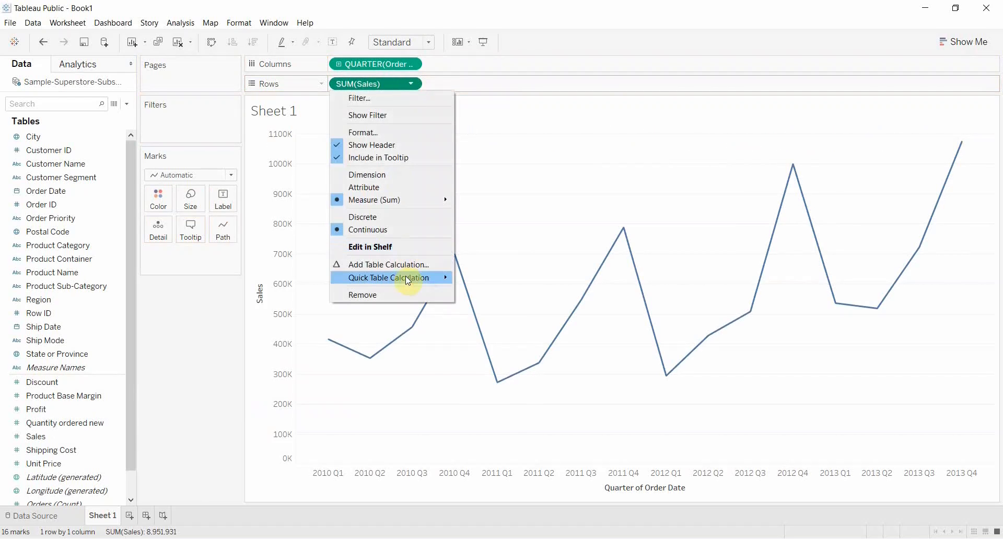
pyautogui.moveTo(405, 276)
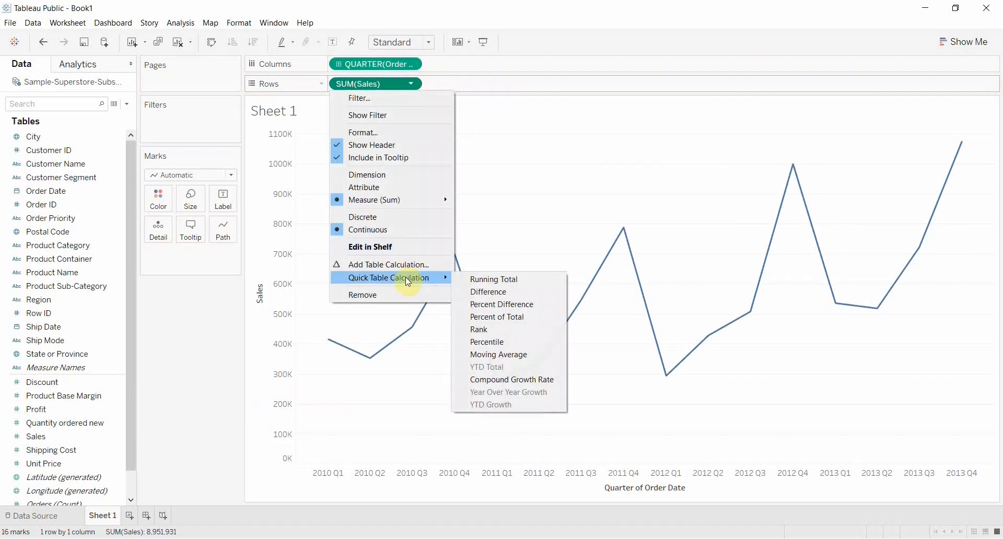
pyautogui.click(506, 355)
# Step: Edit the Sales moving average calculation to use 3 previous values
pyautogui.click(413, 87)
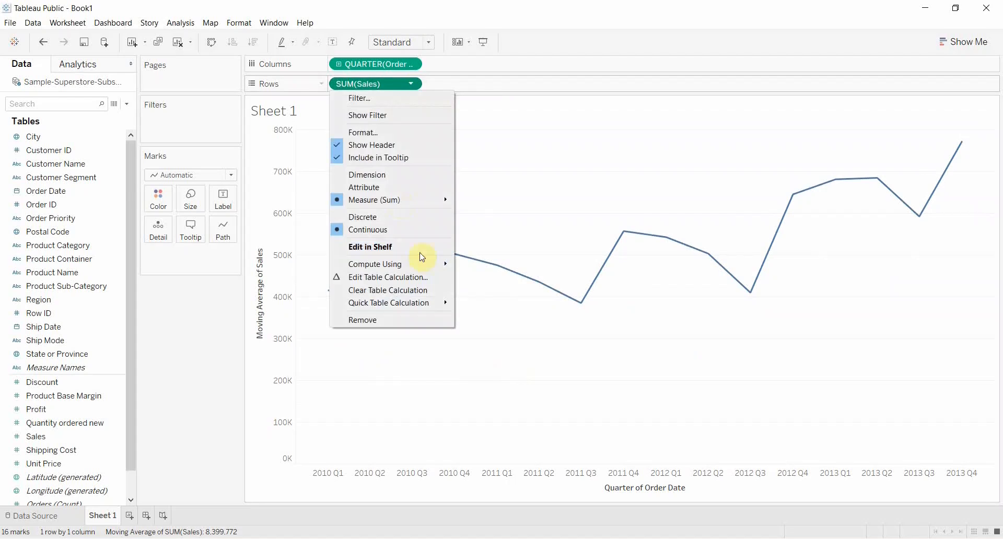
pyautogui.click(411, 277)
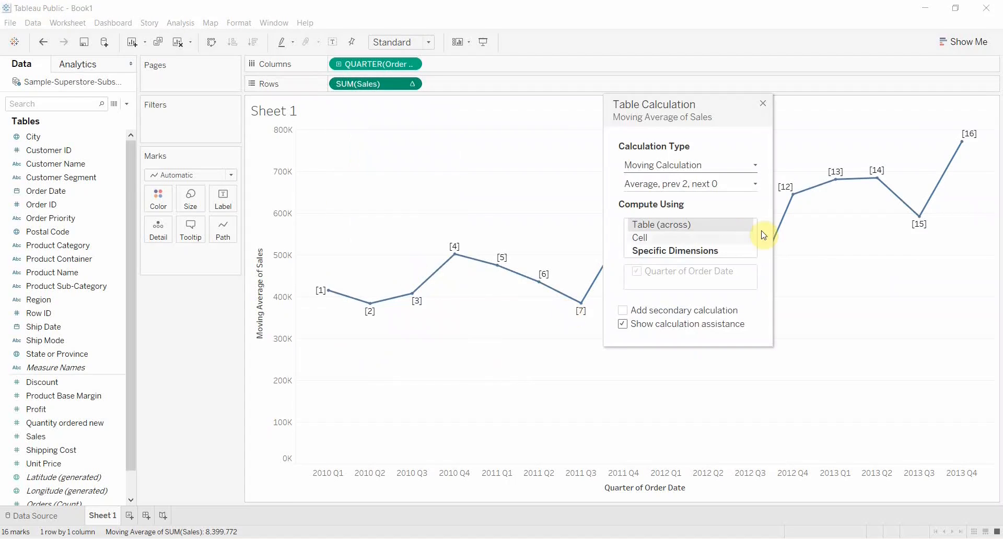
pyautogui.click(745, 186)
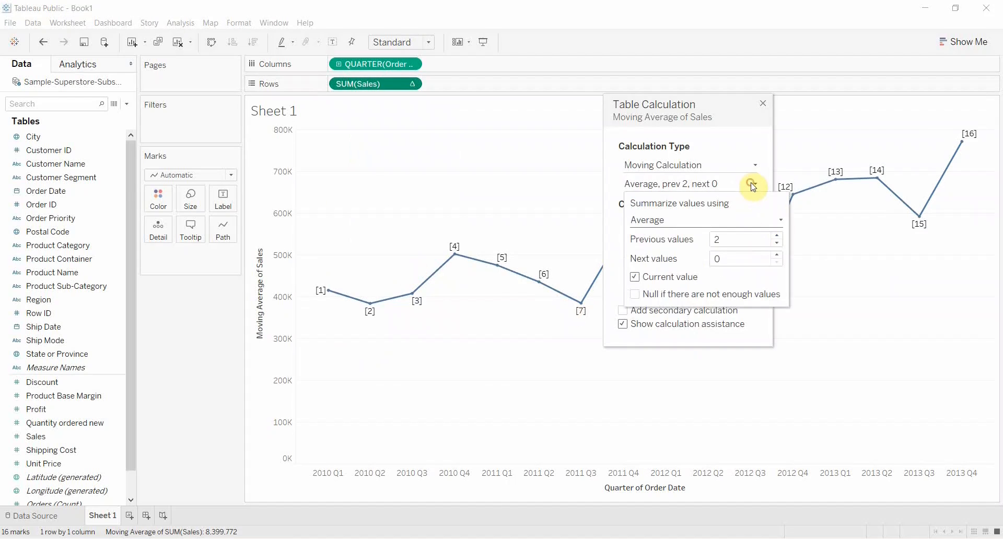
pyautogui.click(777, 236)
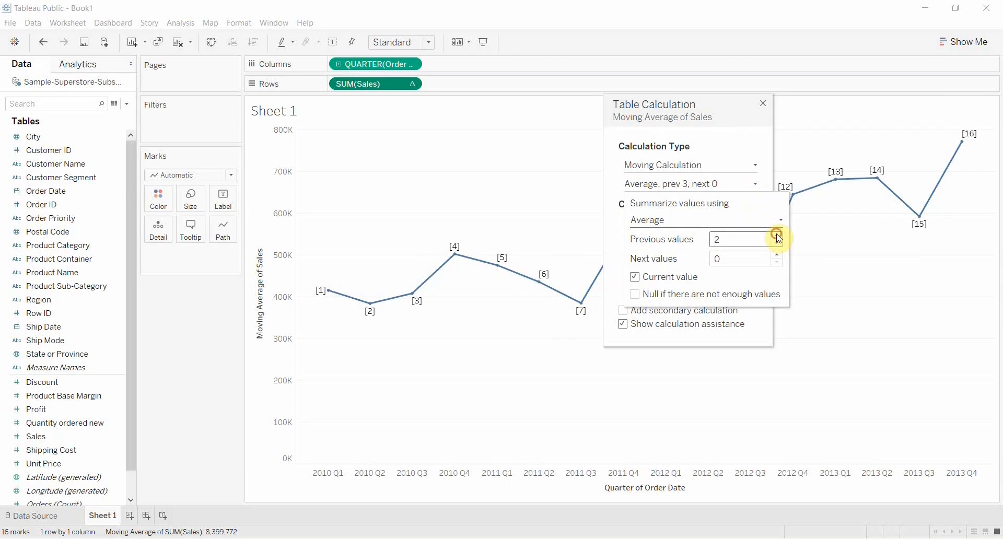
pyautogui.click(829, 265)
pyautogui.click(764, 104)
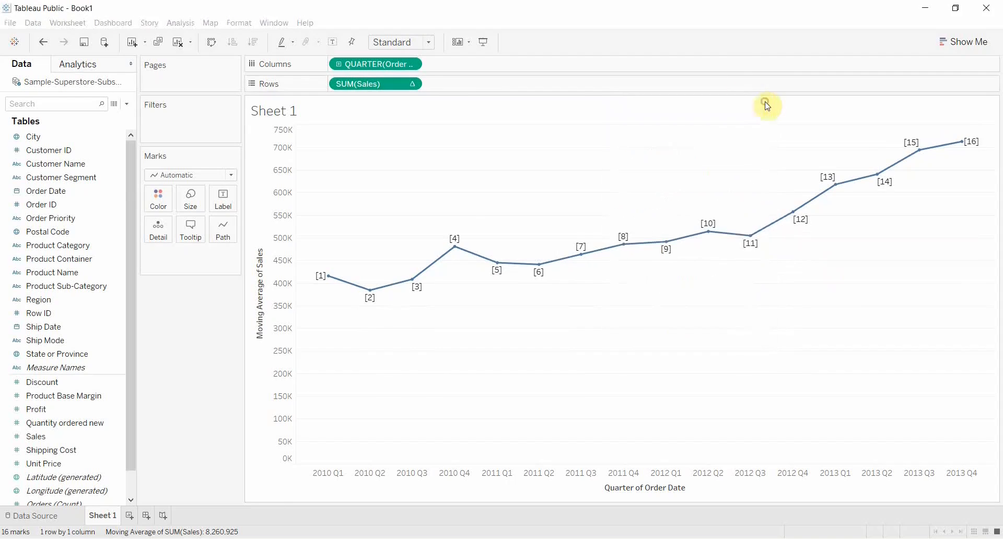
# Step: Convert the line chart to a text table and swap its rows and columns so the quarters run down
pyautogui.click(966, 42)
pyautogui.click(904, 79)
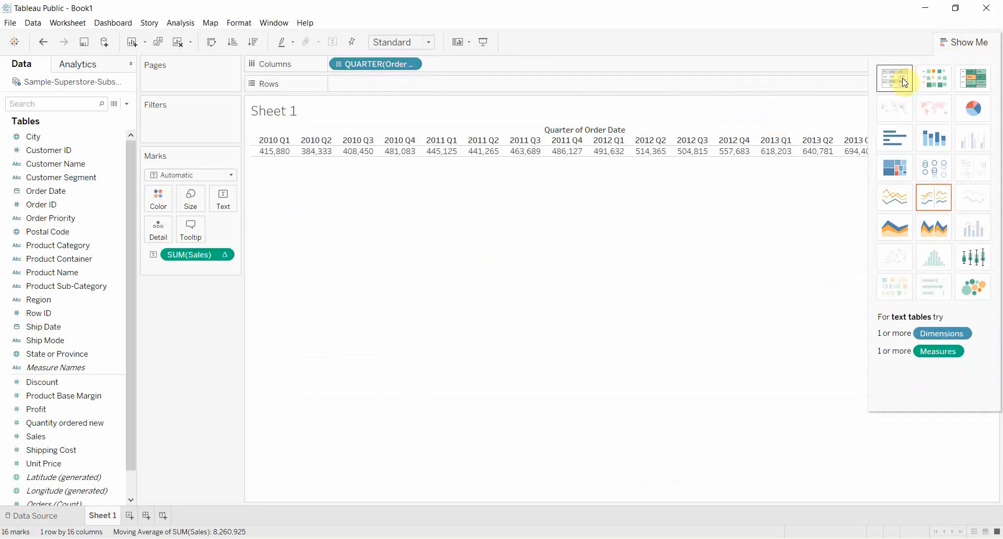
pyautogui.click(212, 42)
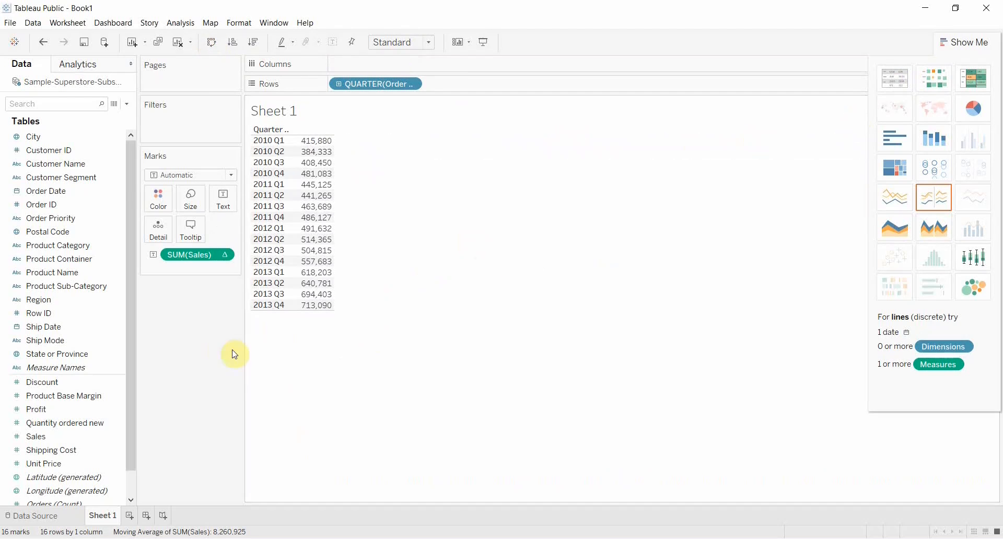
# Step: Start a new parameter named Start Date with the Date data type
pyautogui.click(127, 103)
pyautogui.click(100, 128)
pyautogui.write('St')
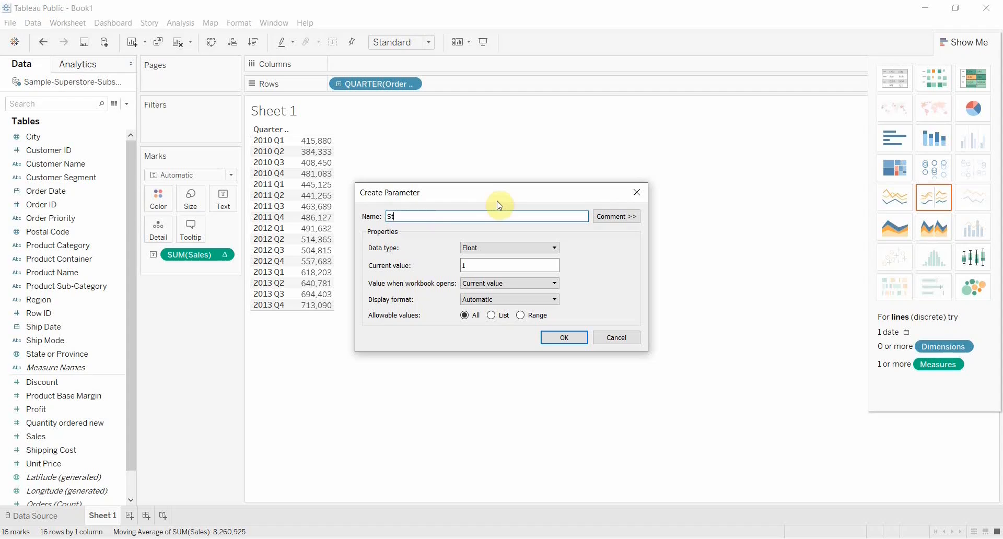
pyautogui.write('art Date')
pyautogui.click(492, 249)
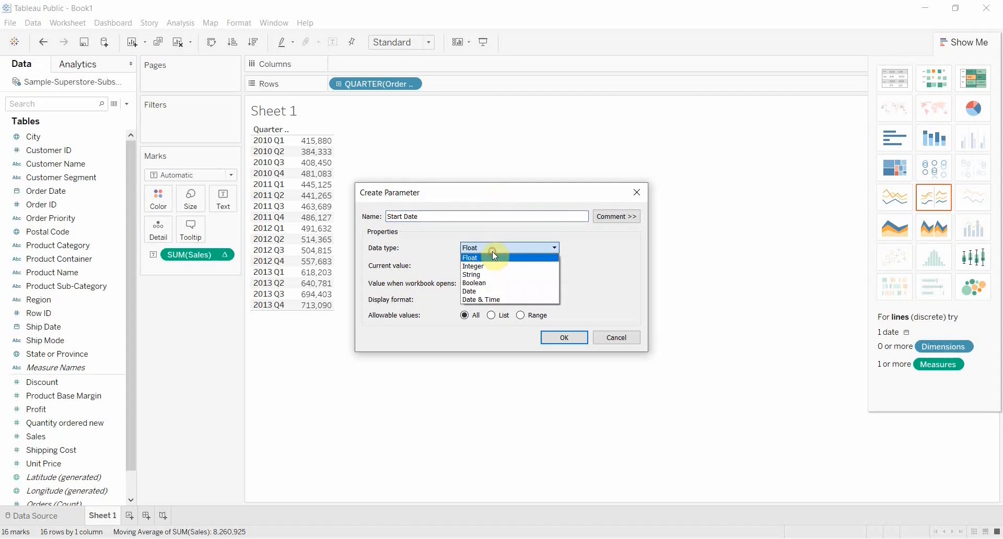
pyautogui.click(485, 291)
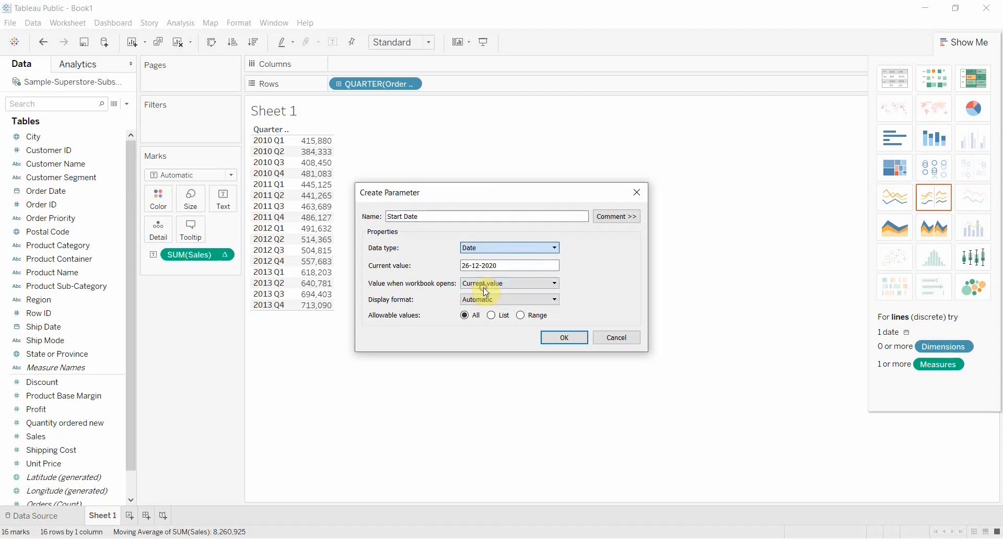
# Step: Limit the Start Date parameter to a range taken from the Order Date field, with a step size of 1 quarter
pyautogui.click(520, 316)
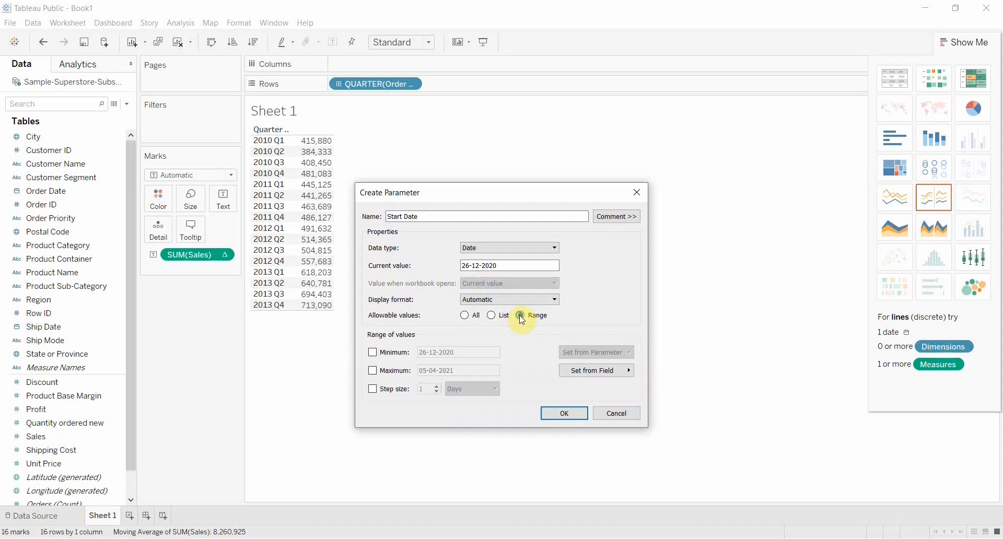
pyautogui.click(603, 377)
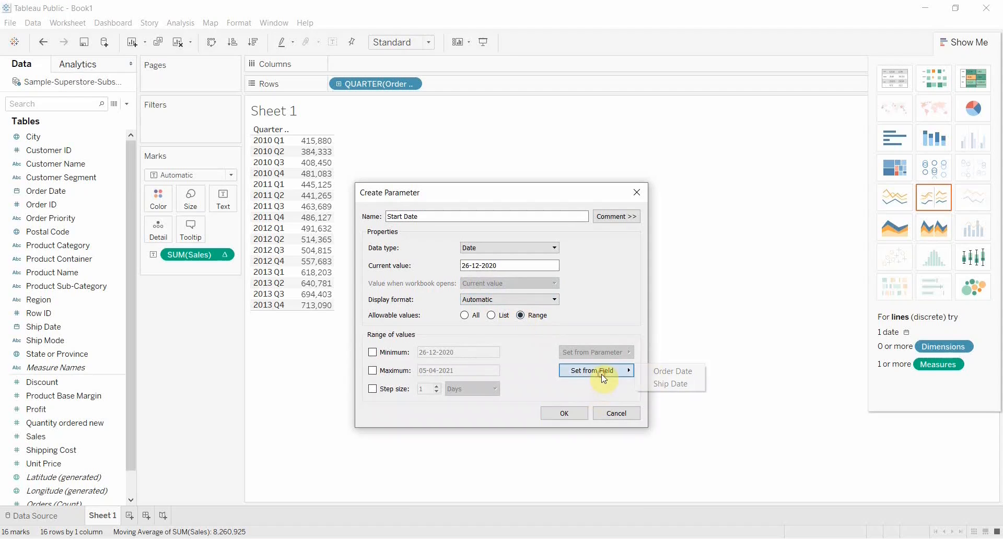
pyautogui.click(671, 372)
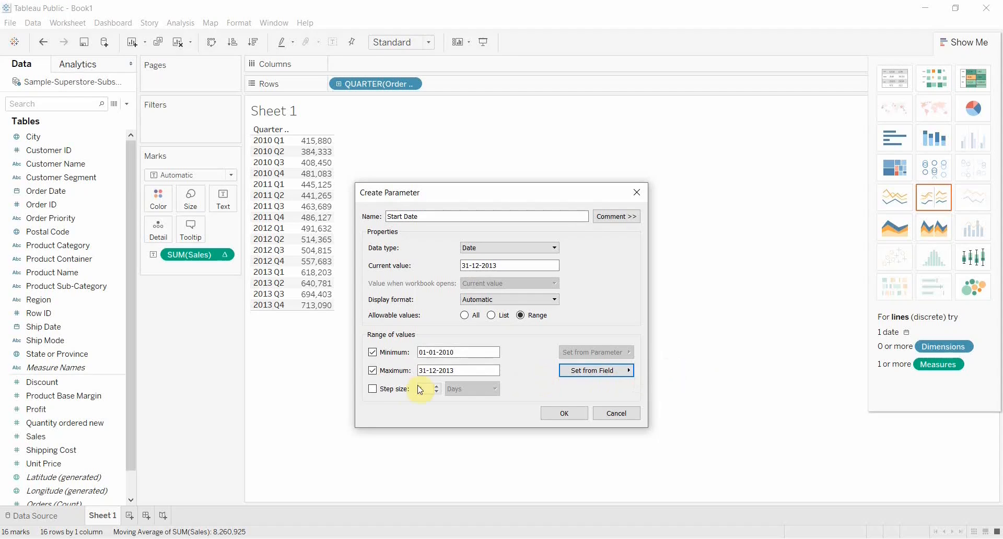
pyautogui.click(373, 389)
pyautogui.click(464, 391)
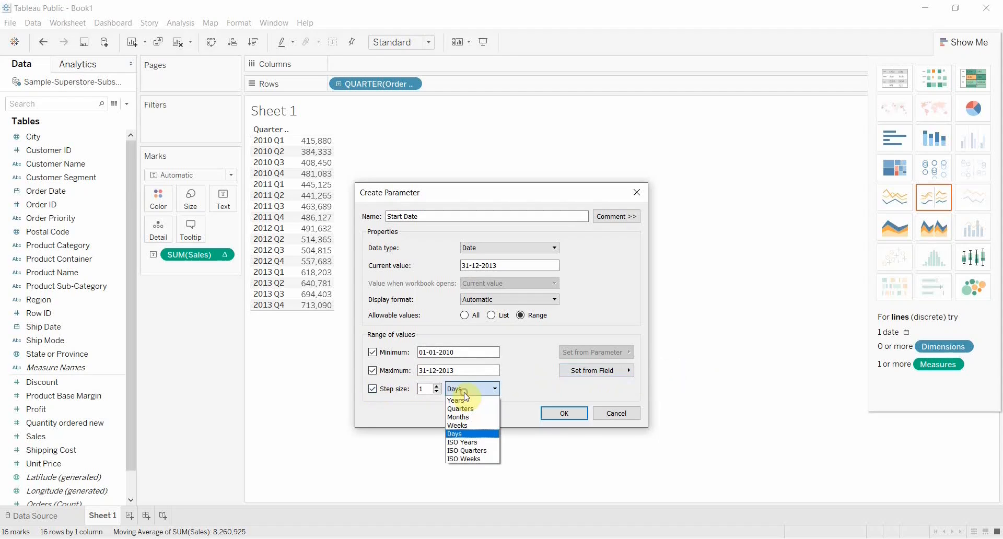
pyautogui.click(461, 409)
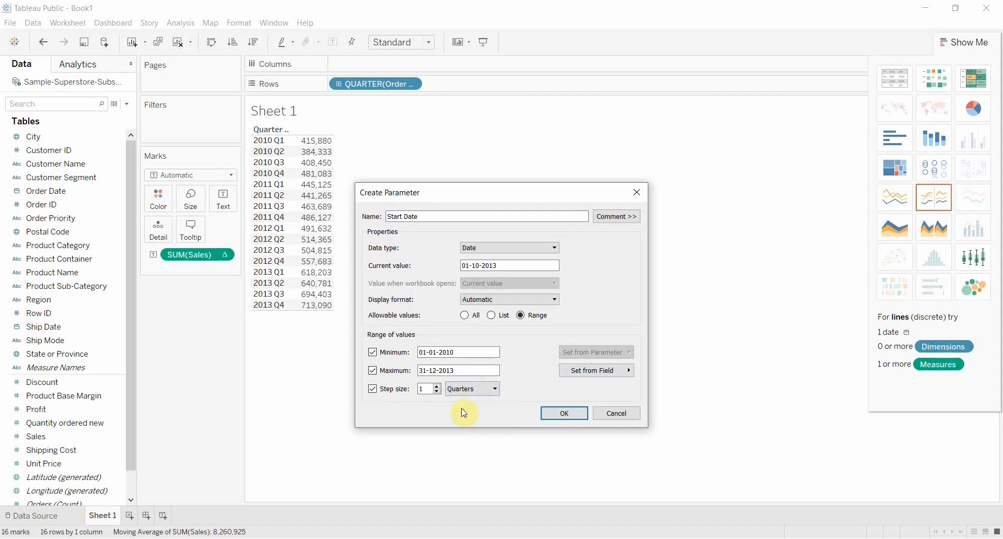
# Step: Set the parameter's display format to the year-quarter style (2001 Q1) and create the parameter
pyautogui.click(501, 300)
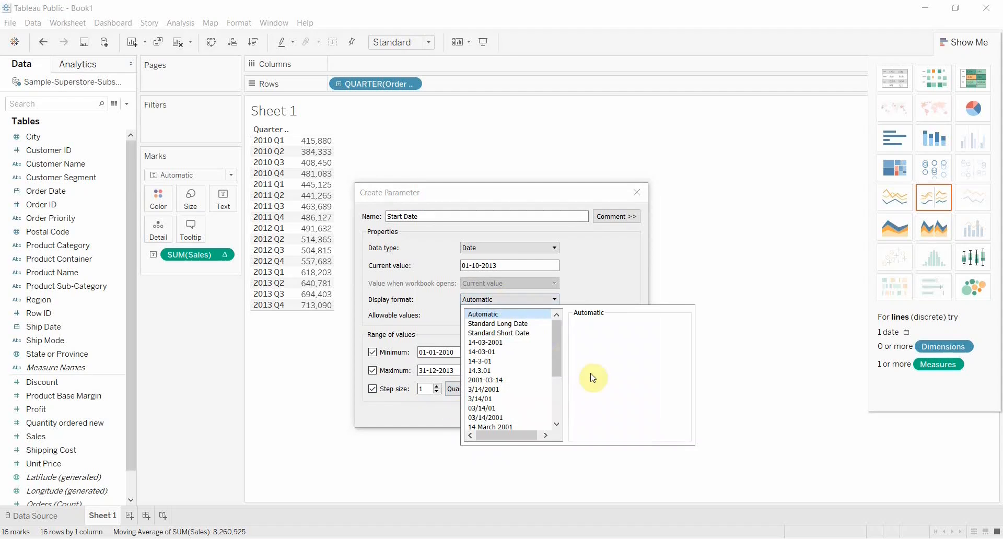
pyautogui.moveTo(557, 352); pyautogui.dragTo(557, 409)
pyautogui.click(473, 398)
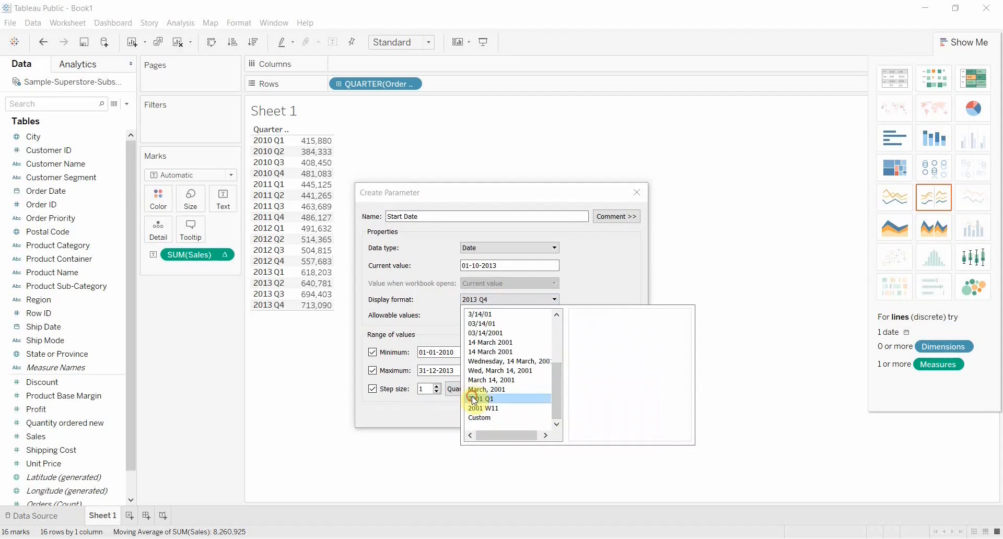
pyautogui.click(586, 291)
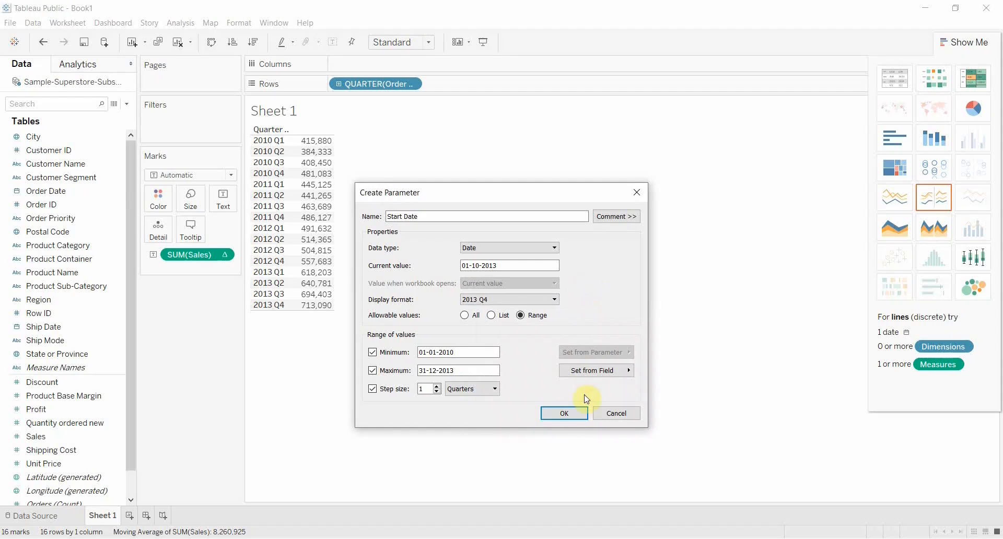
pyautogui.click(568, 414)
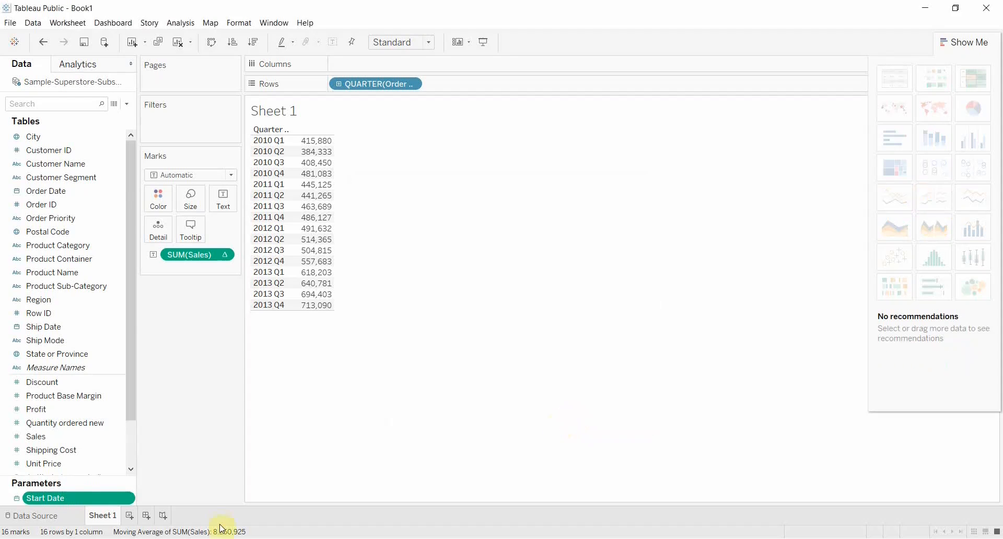
# Step: Duplicate the Start Date parameter and rename the copy End Date
pyautogui.rightClick(65, 499)
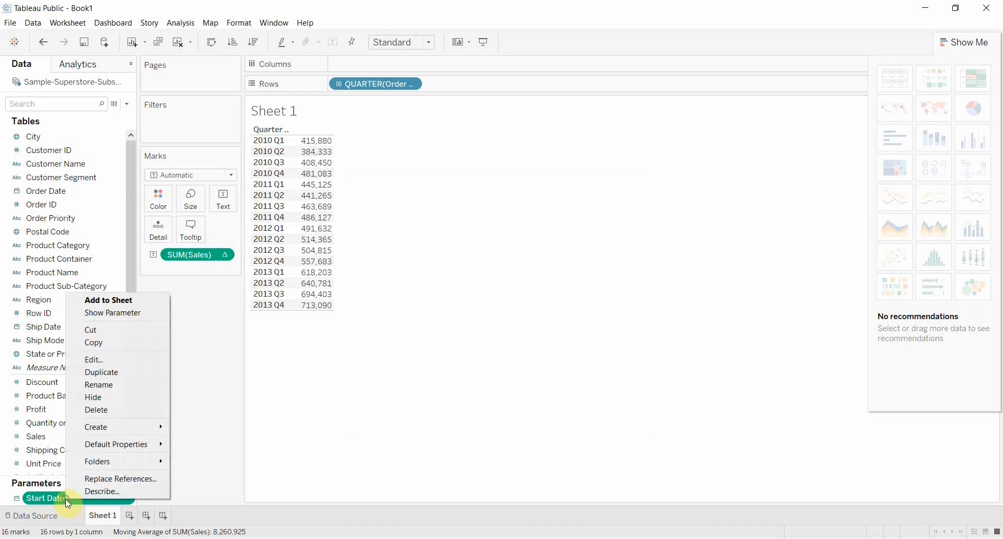
pyautogui.click(97, 372)
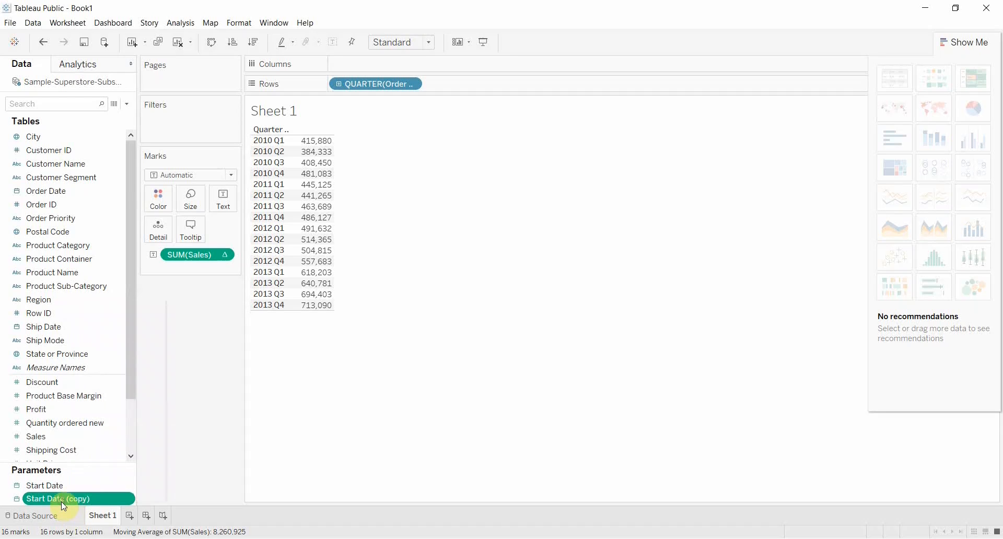
pyautogui.rightClick(61, 504)
pyautogui.click(93, 386)
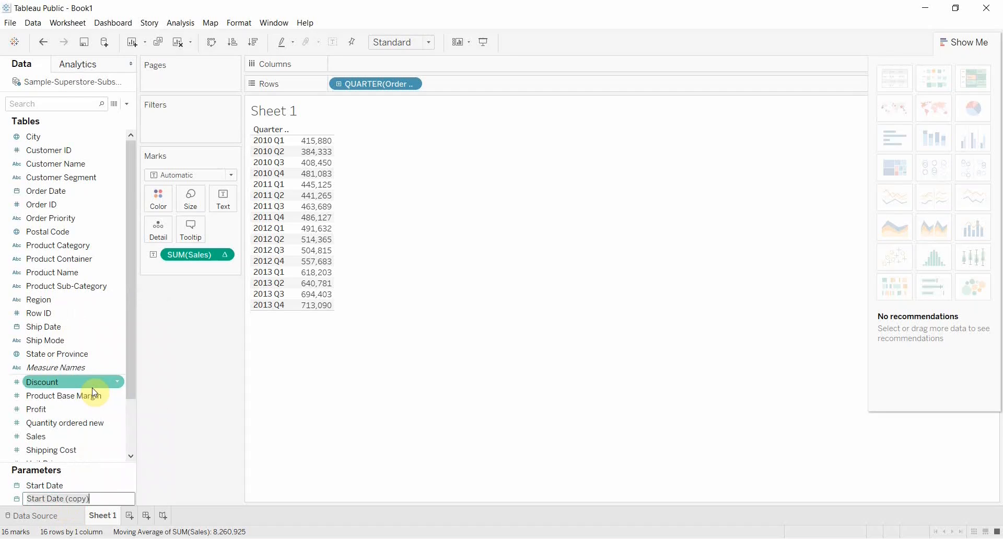
pyautogui.hotkey('ctrl', 'a')
pyautogui.write('End Dat')
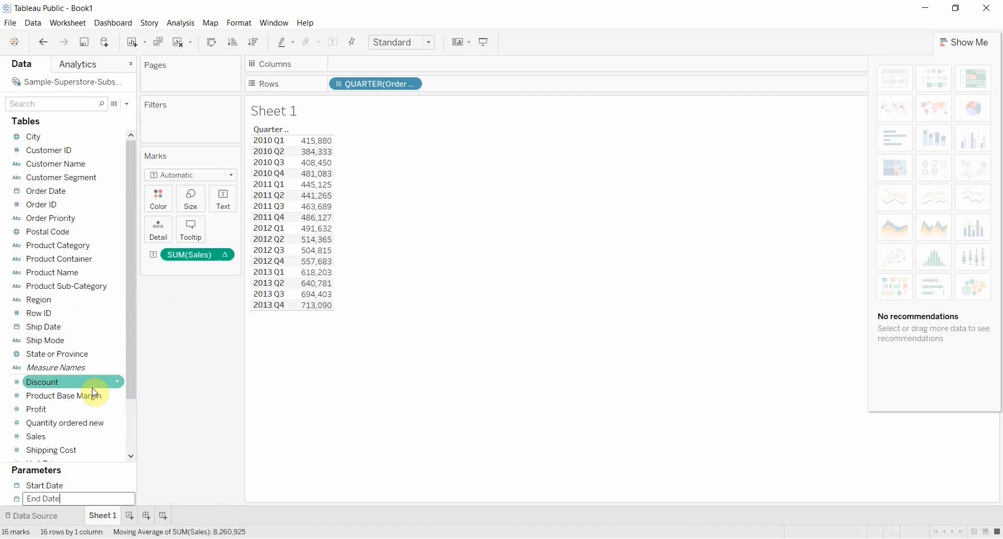
pyautogui.write('e')
pyautogui.press('Return')
# Step: Show the Start Date and End Date parameter controls on the sheet and collapse the chart recommendations
pyautogui.click(86, 500)
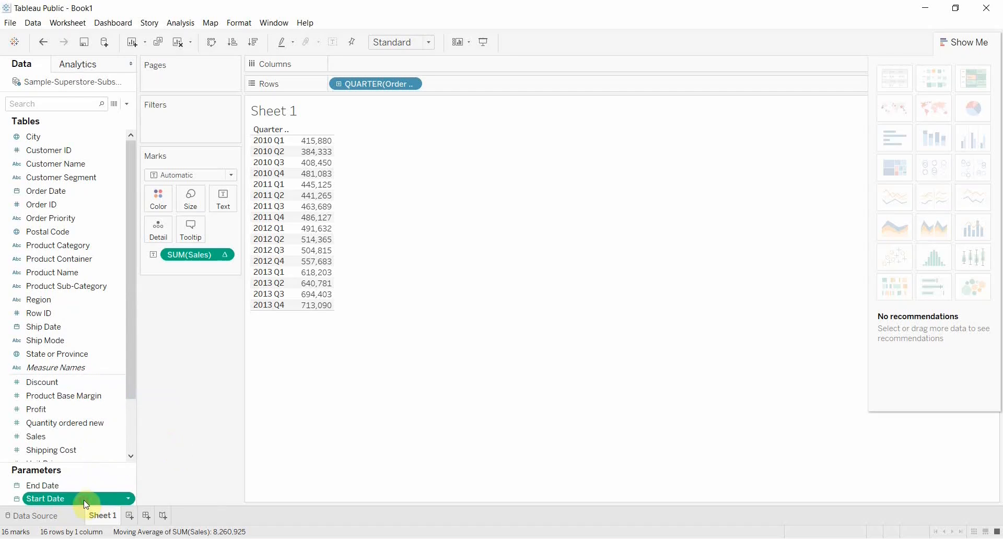
pyautogui.click(128, 499)
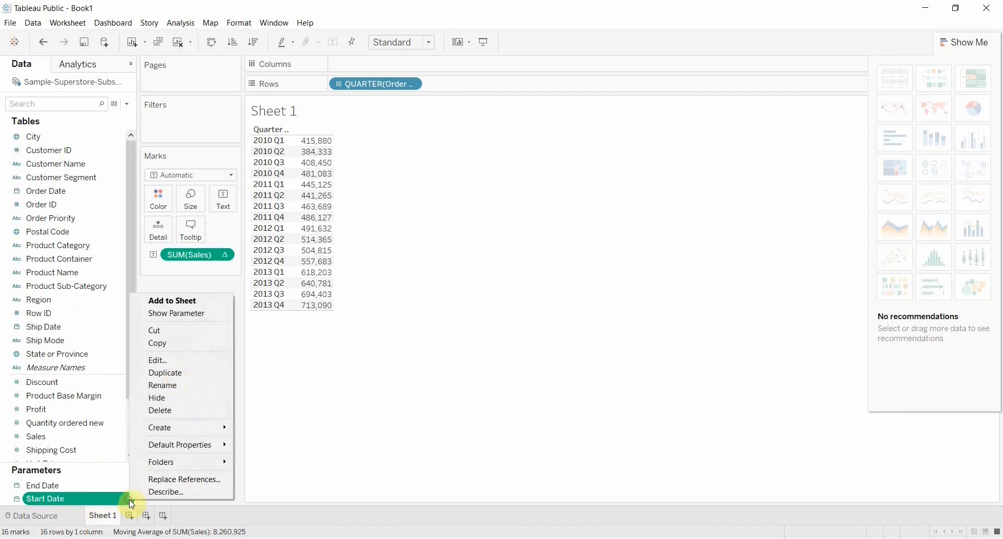
pyautogui.click(177, 313)
pyautogui.click(55, 485)
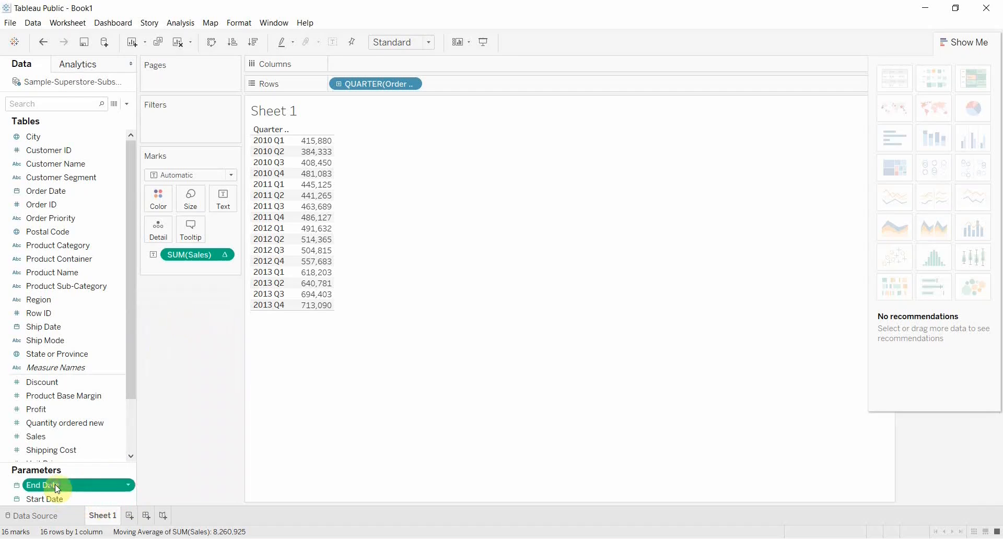
pyautogui.rightClick(56, 486)
pyautogui.click(127, 297)
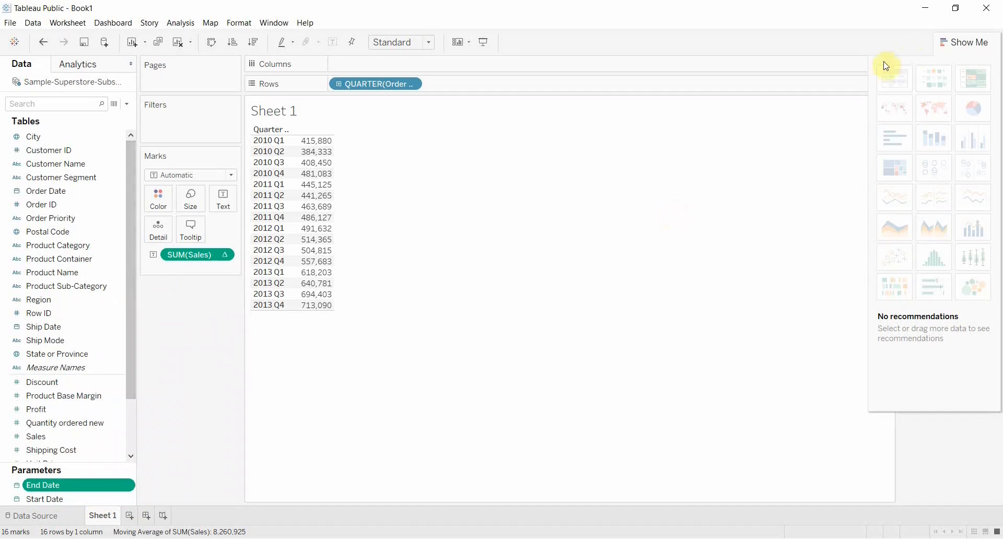
pyautogui.click(953, 43)
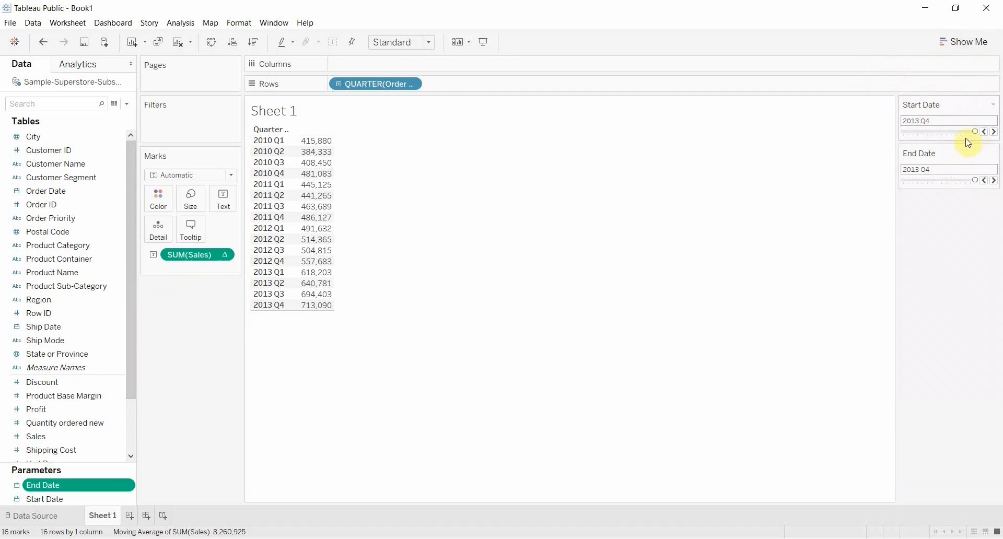
# Step: Set the Start Date parameter control to 2010 Q3
pyautogui.moveTo(975, 131); pyautogui.dragTo(867, 139)
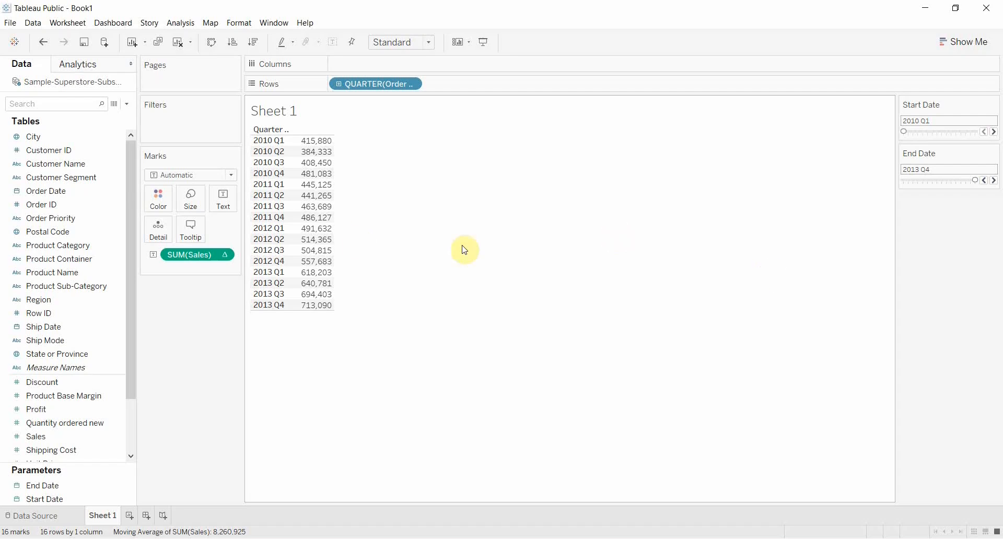
pyautogui.moveTo(302, 242)
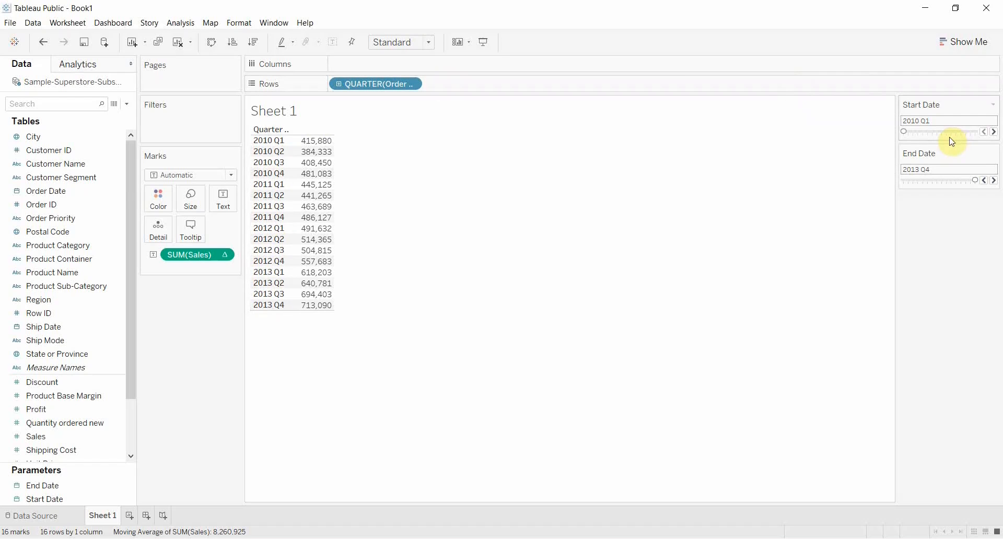
pyautogui.click(994, 132)
pyautogui.click(995, 132)
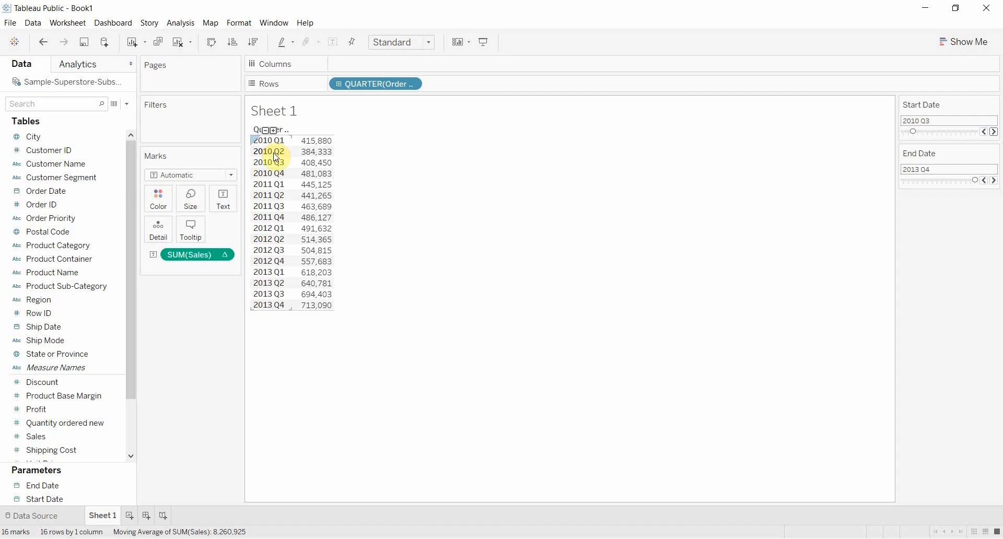
# Step: Start a new calculated field named Date Filter
pyautogui.click(128, 106)
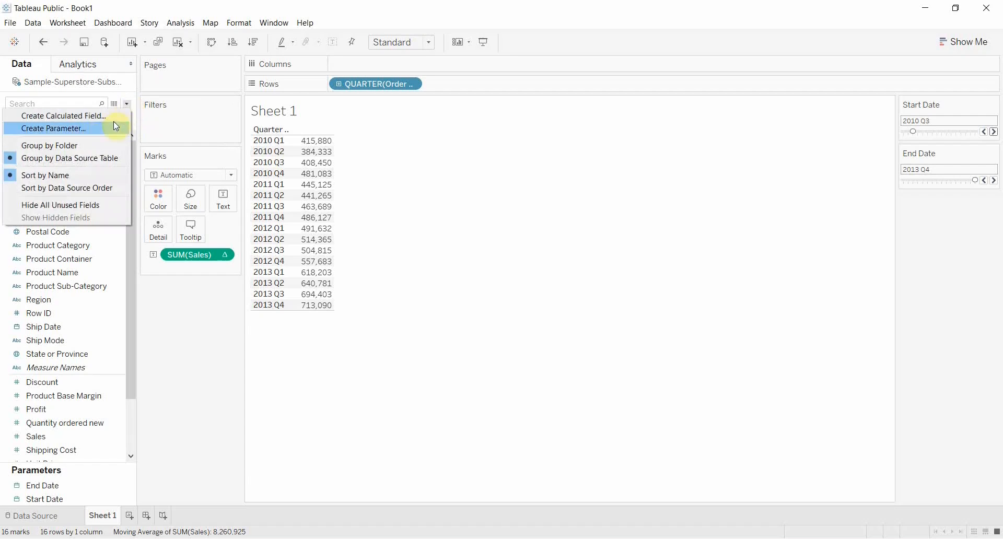
pyautogui.click(113, 115)
pyautogui.write('D')
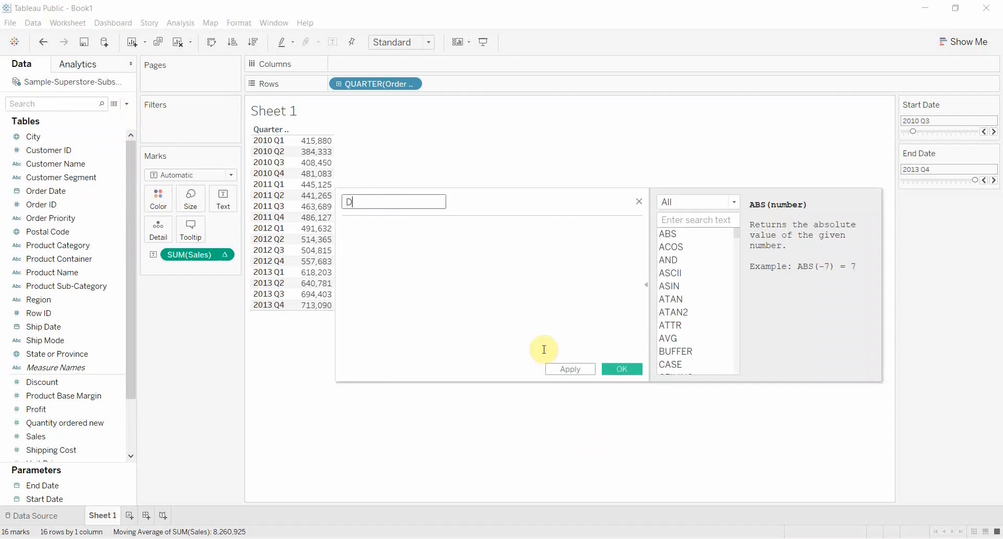
pyautogui.write('ate Filter')
pyautogui.click(530, 333)
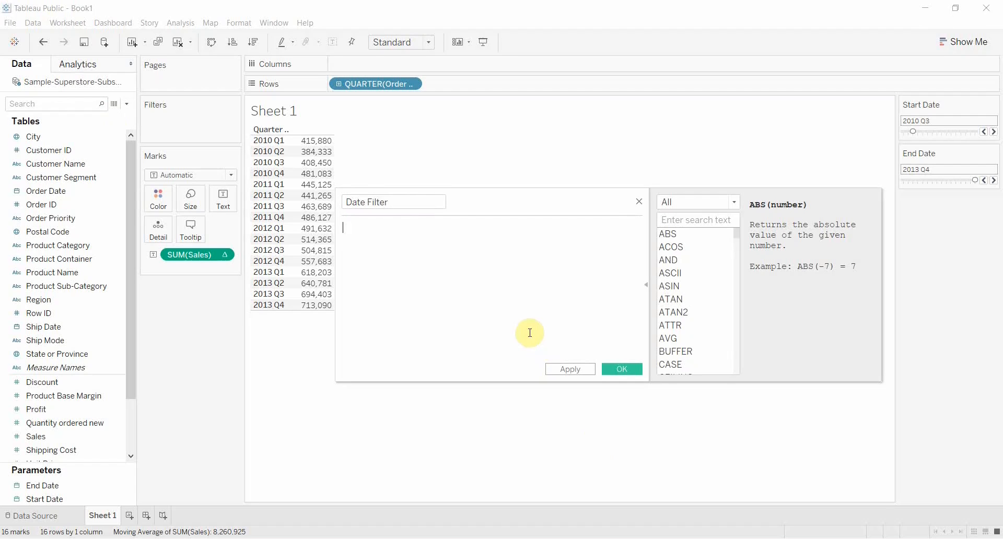
# Step: Begin the Date Filter formula with a DATEDIFF function using 'quarter' as the date part and the Start Date parameter as its start date
pyautogui.write('datedi')
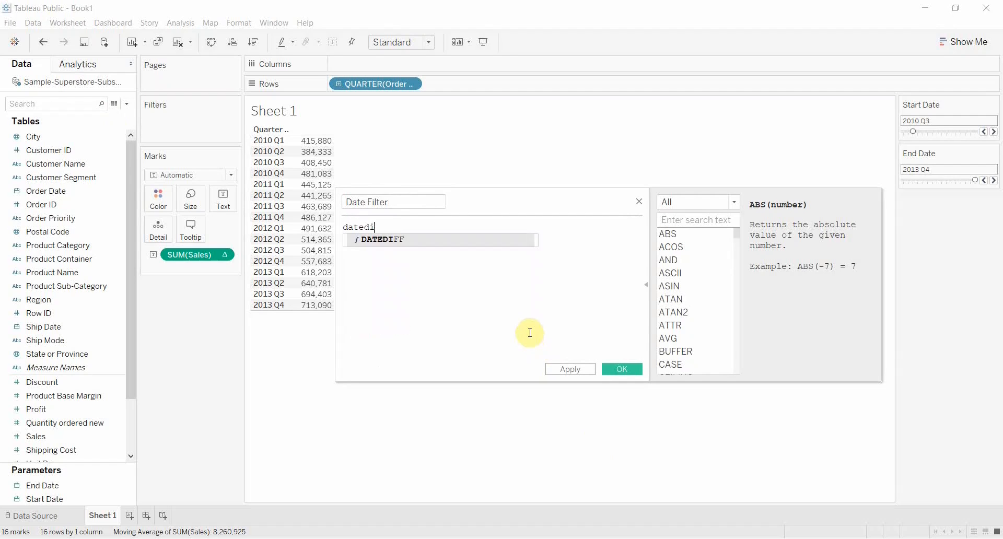
pyautogui.write('ff(')
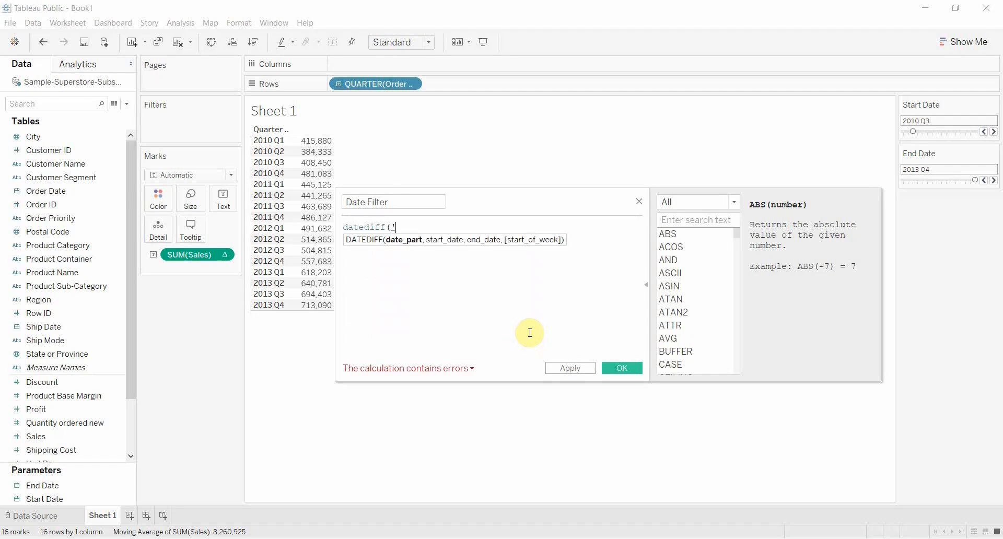
pyautogui.write("'quarter'")
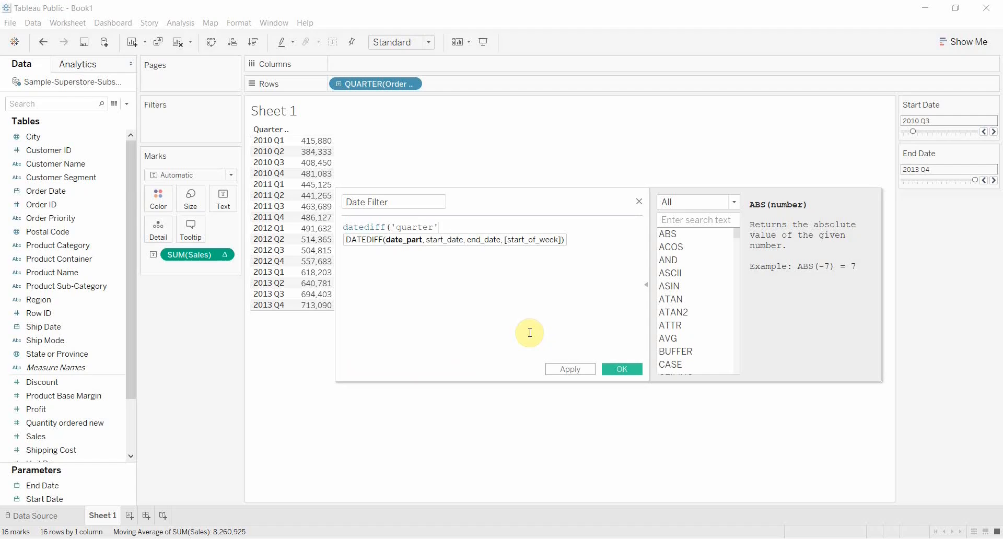
pyautogui.write(',')
pyautogui.click(49, 500)
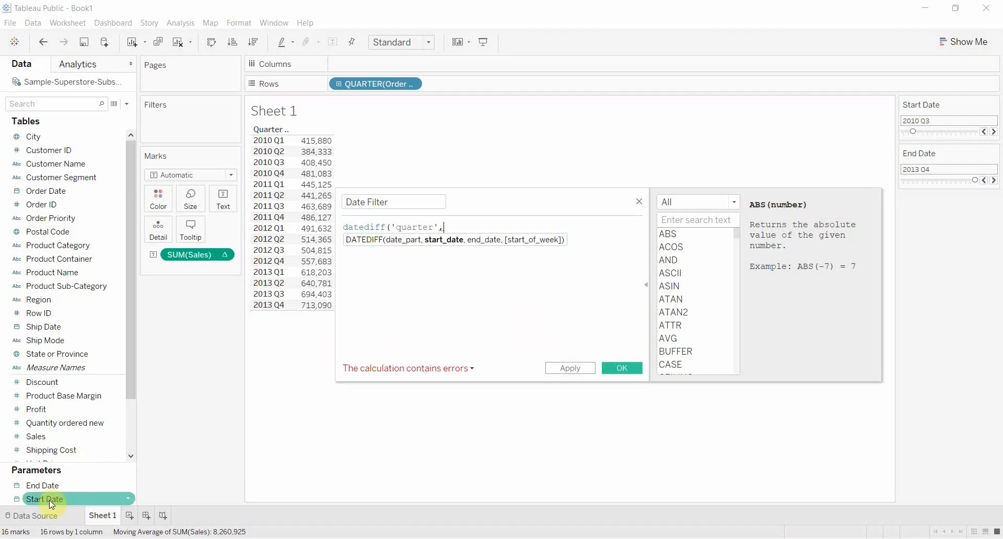
pyautogui.moveTo(49, 500); pyautogui.dragTo(496, 232)
pyautogui.write(',')
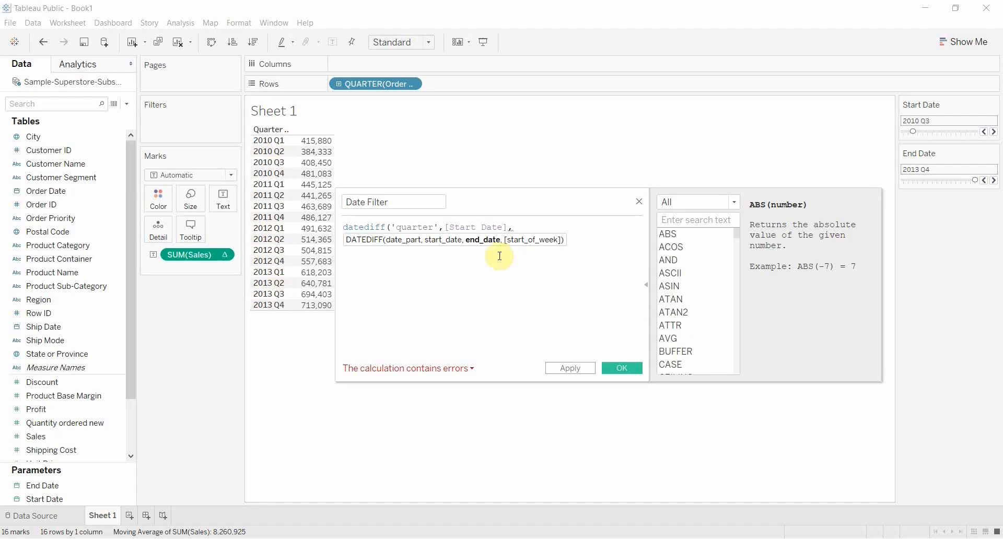
# Step: Add LOOKUP(DATETRUNC('quarter', [Order Date]),0) as the DATEDIFF end date, reusing the quarter field from the rows
pyautogui.write('loo')
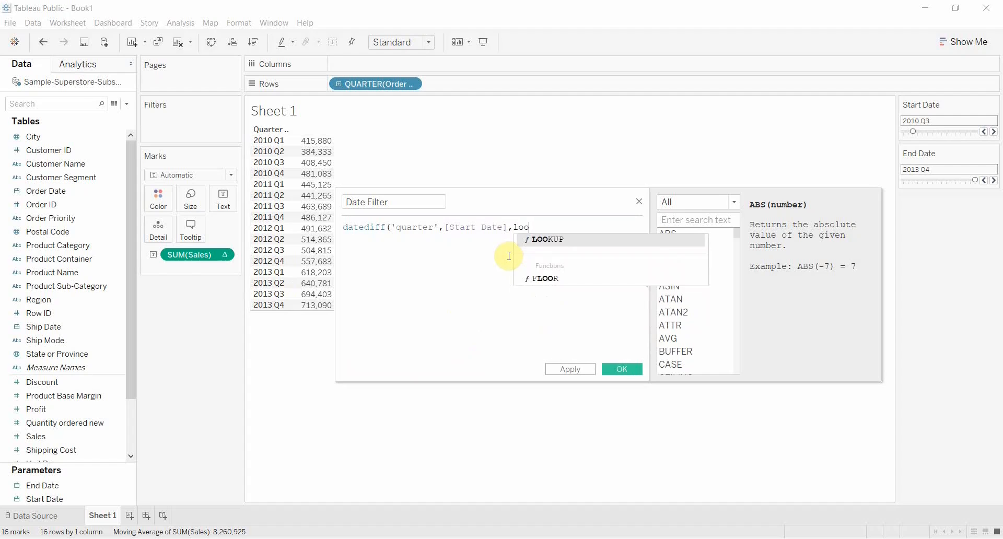
pyautogui.write('kup(')
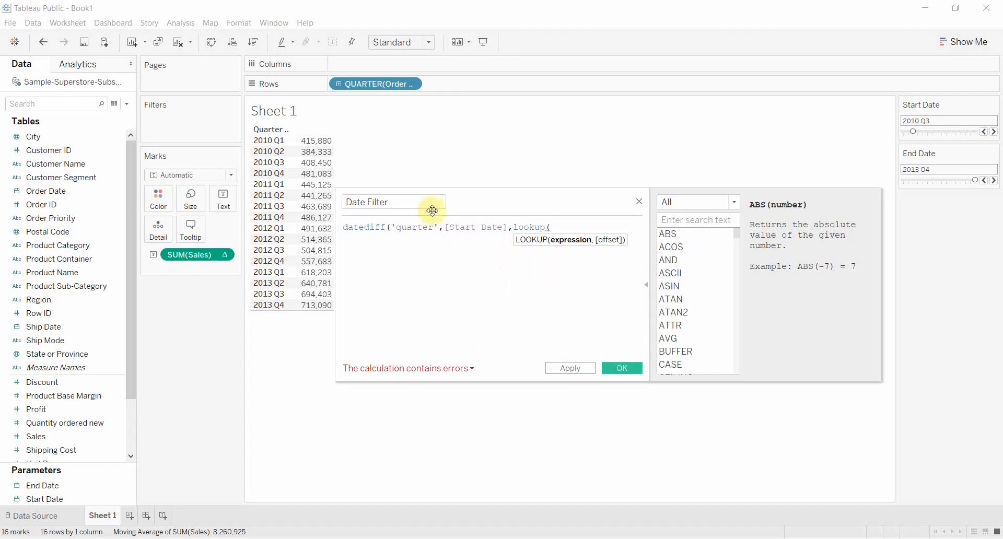
pyautogui.moveTo(394, 84); pyautogui.dragTo(578, 284)
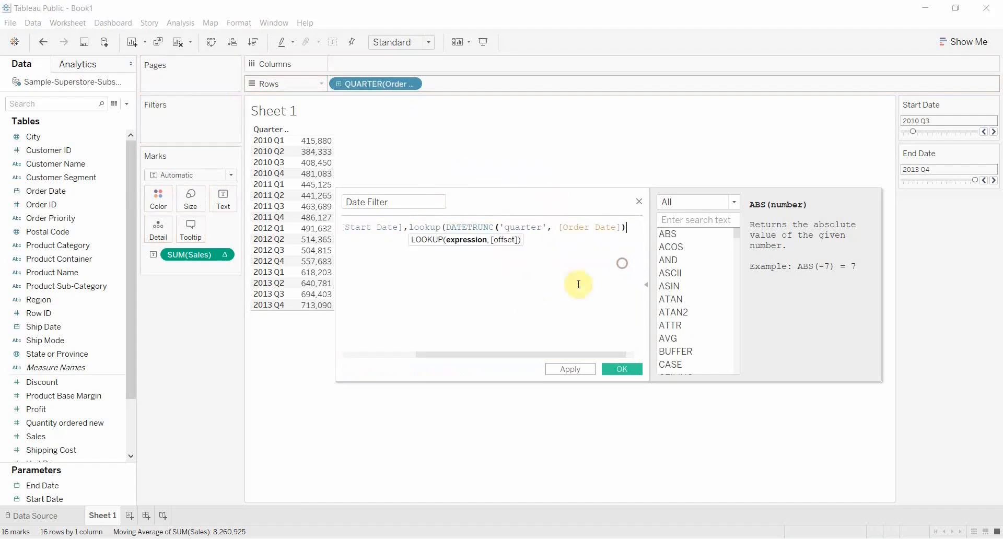
pyautogui.moveTo(470, 352); pyautogui.dragTo(515, 355)
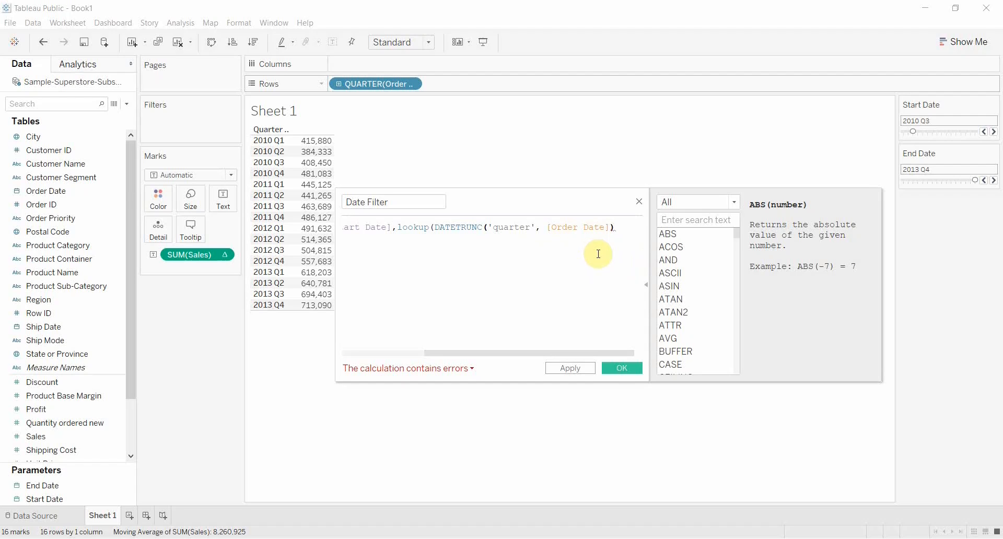
pyautogui.write(',0')
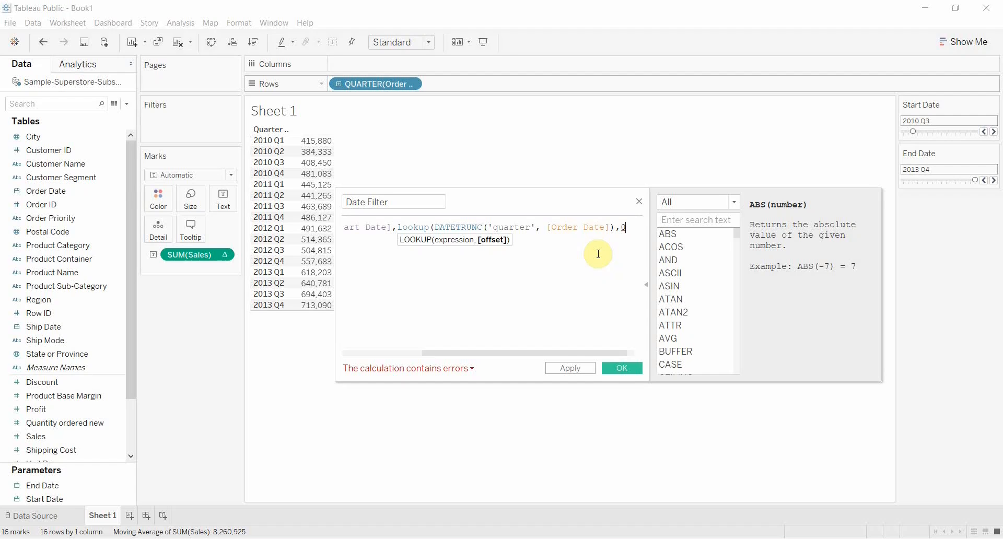
pyautogui.write(')')
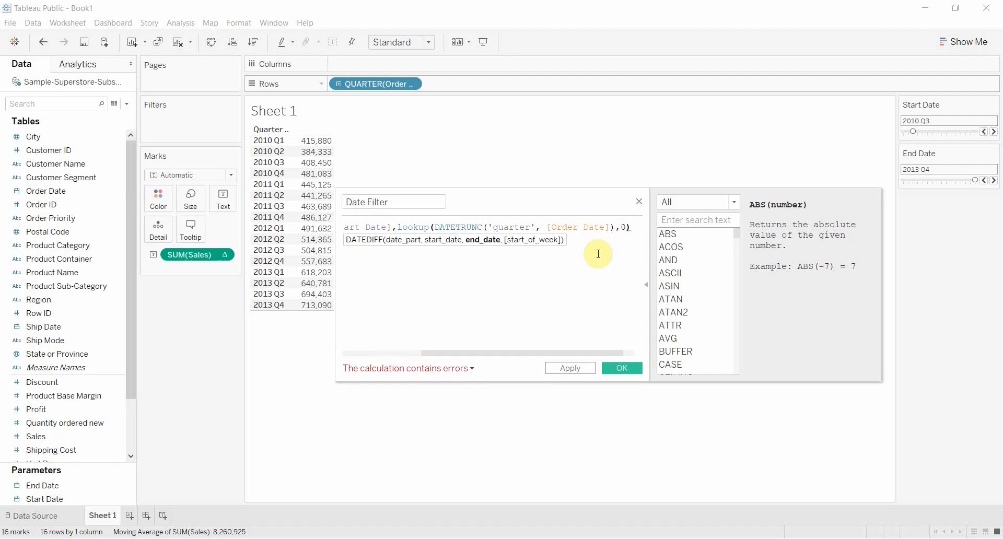
# Step: Close the DATEDIFF function and wrap the LOOKUP expression containing DATETRUNC('quarter', [Order Date]) in a MAX aggregation
pyautogui.write(')')
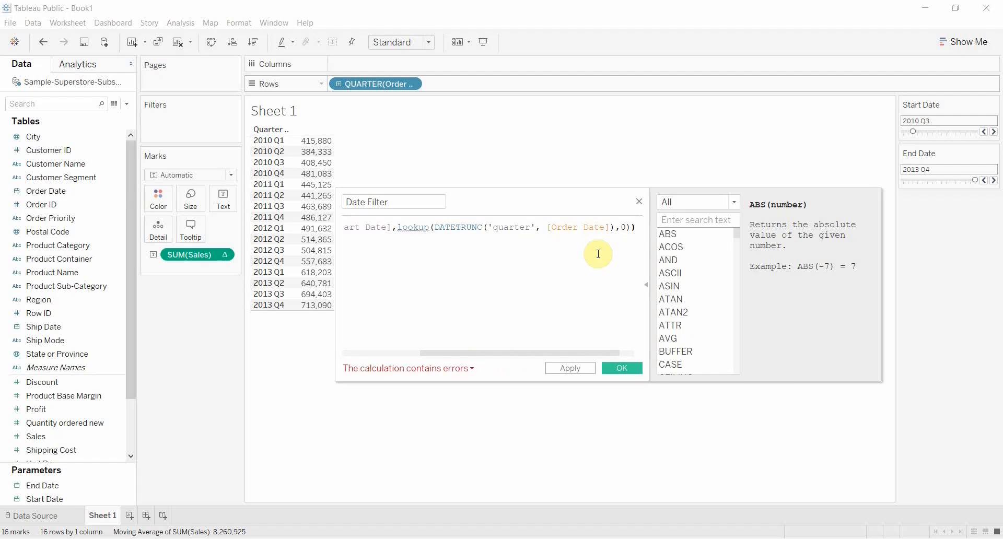
pyautogui.click(447, 368)
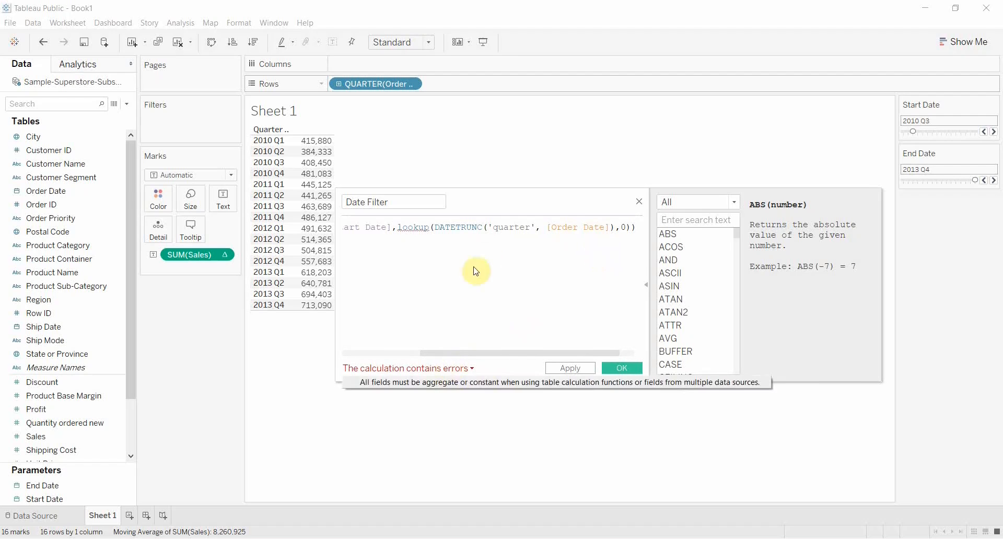
pyautogui.click(436, 226)
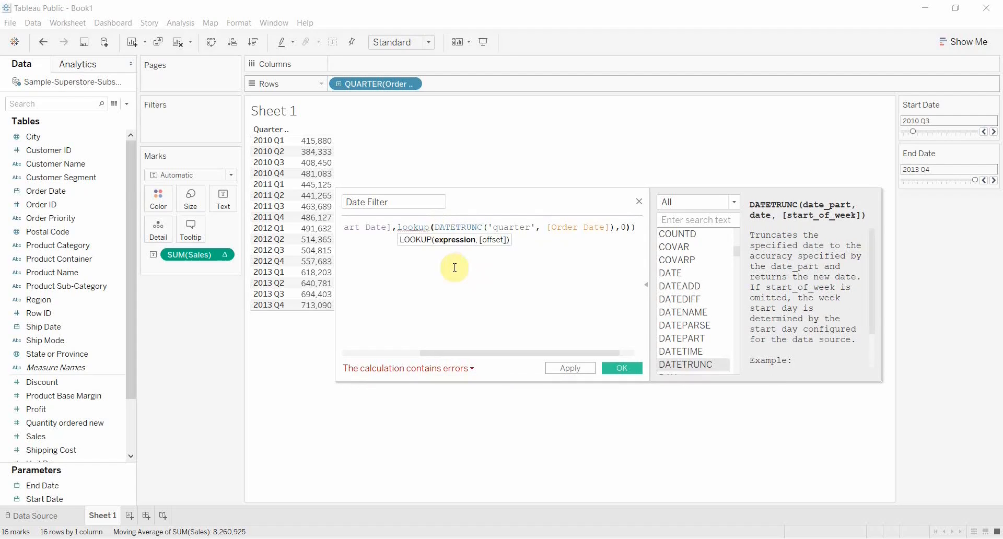
pyautogui.write('max')
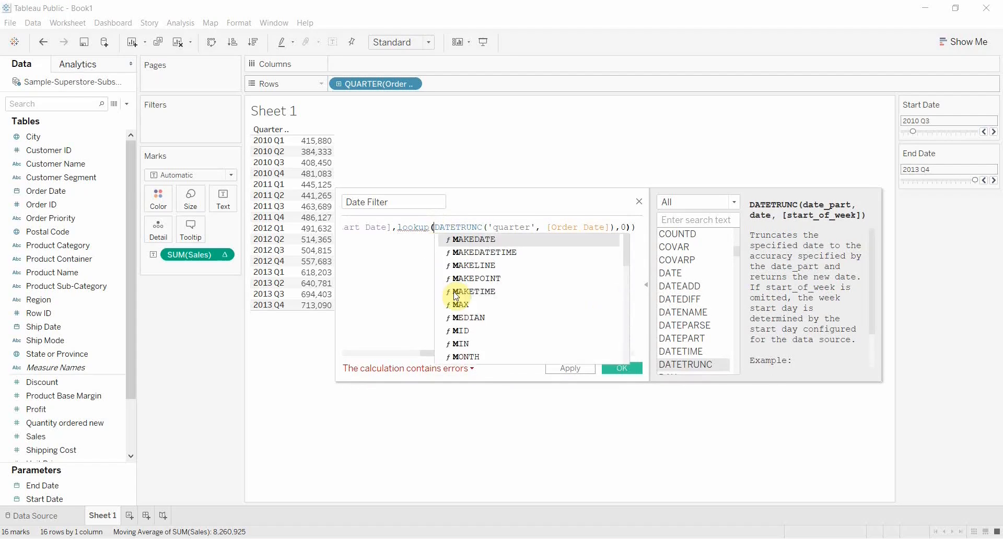
pyautogui.write('(max')
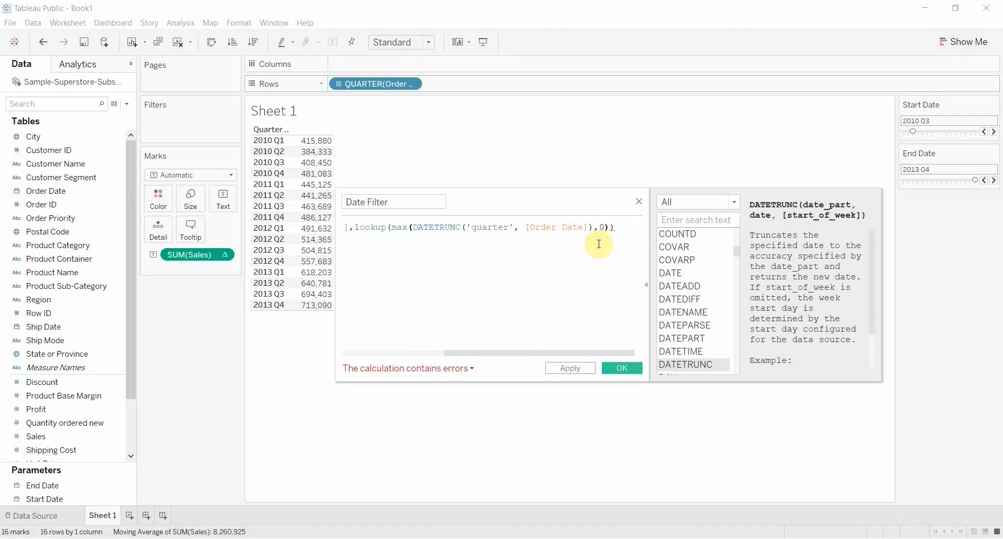
pyautogui.click(612, 228)
pyautogui.write(')')
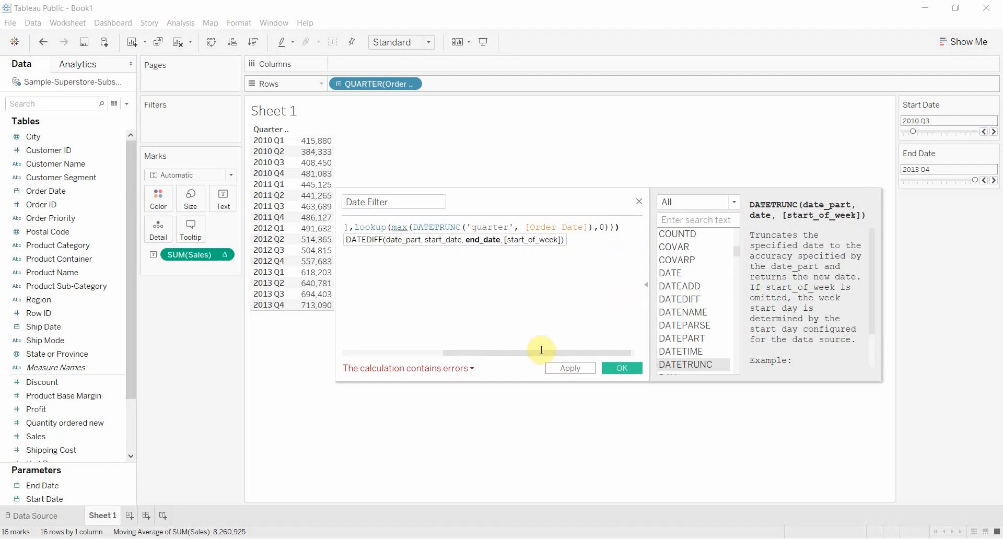
# Step: Check the calculation error and move the offset outside MAX, making the end date lookup(max(DATETRUNC('quarter', [Order Date])),0)
pyautogui.click(454, 369)
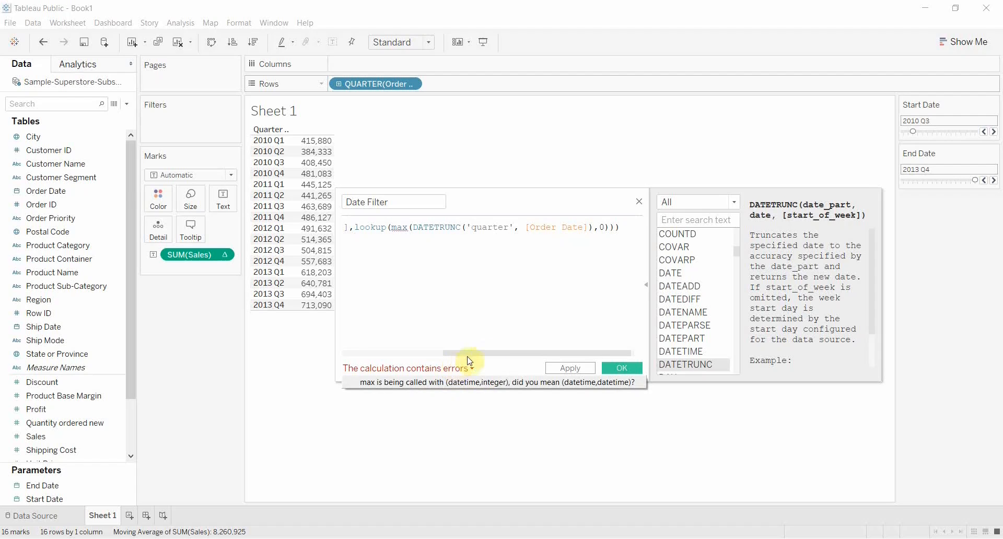
pyautogui.click(486, 353)
pyautogui.moveTo(486, 354)
pyautogui.mouseDown()
pyautogui.moveTo(353, 364)
pyautogui.moveTo(473, 365)
pyautogui.mouseUp()
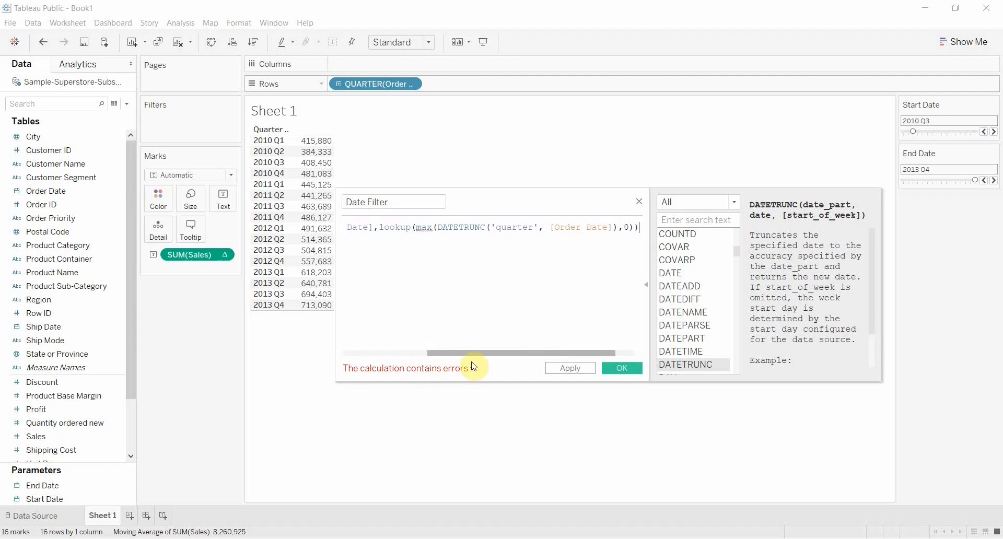
pyautogui.click(469, 370)
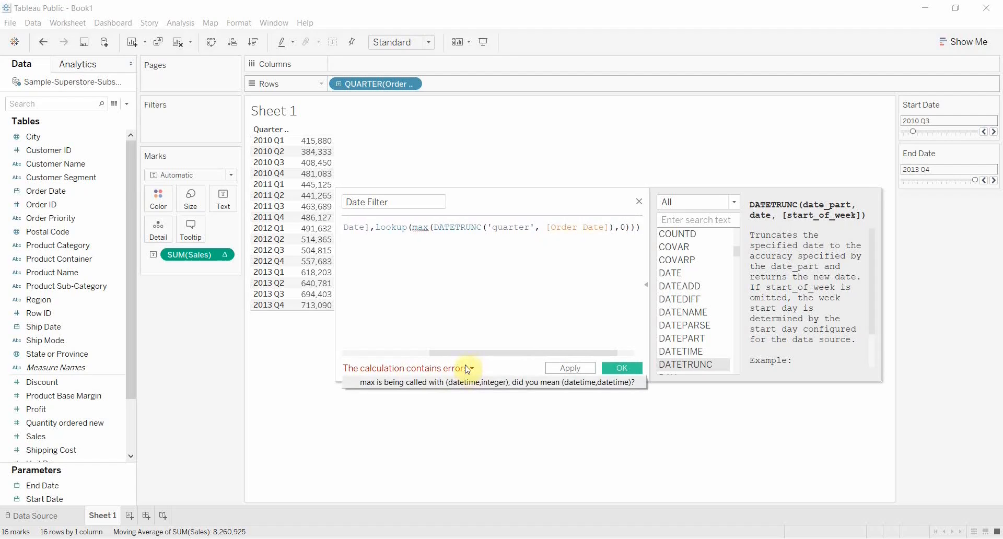
pyautogui.moveTo(469, 354); pyautogui.dragTo(514, 359)
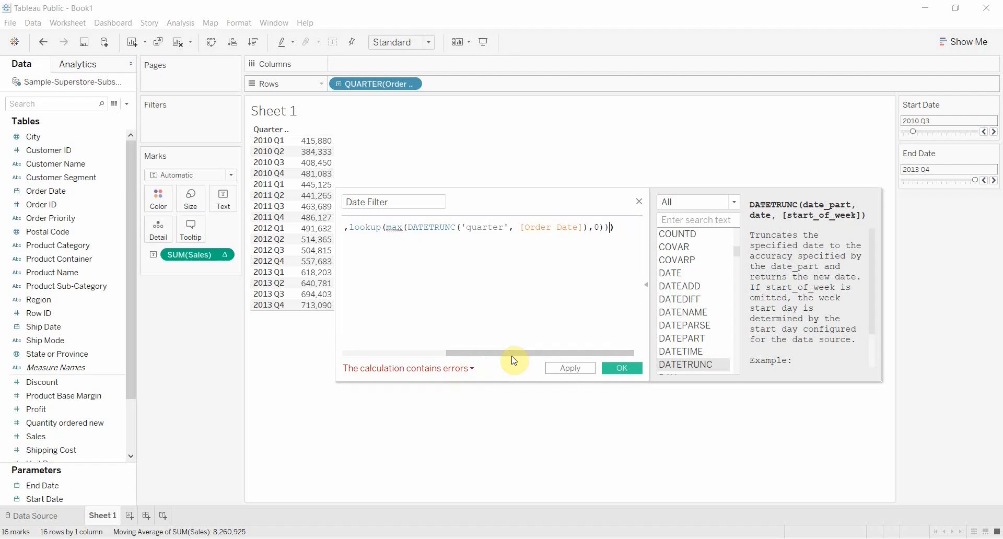
pyautogui.click(632, 230)
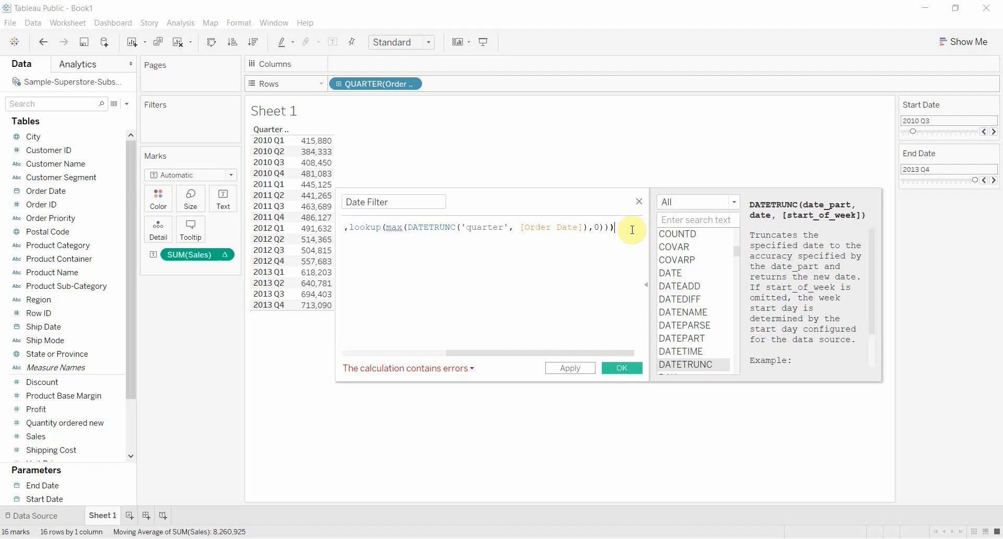
pyautogui.click(599, 226)
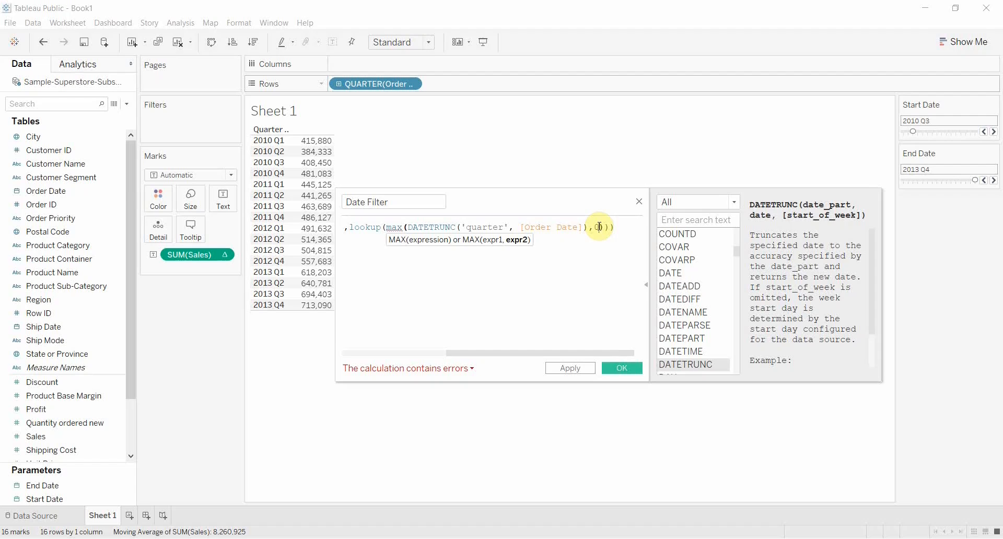
pyautogui.press('BackSpace')
pyautogui.press('BackSpace')
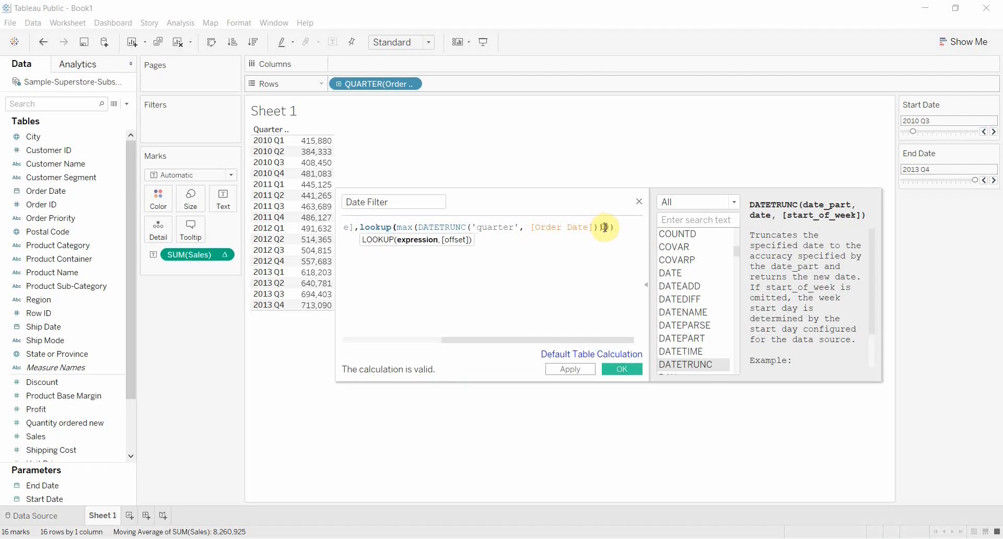
pyautogui.write(',0')
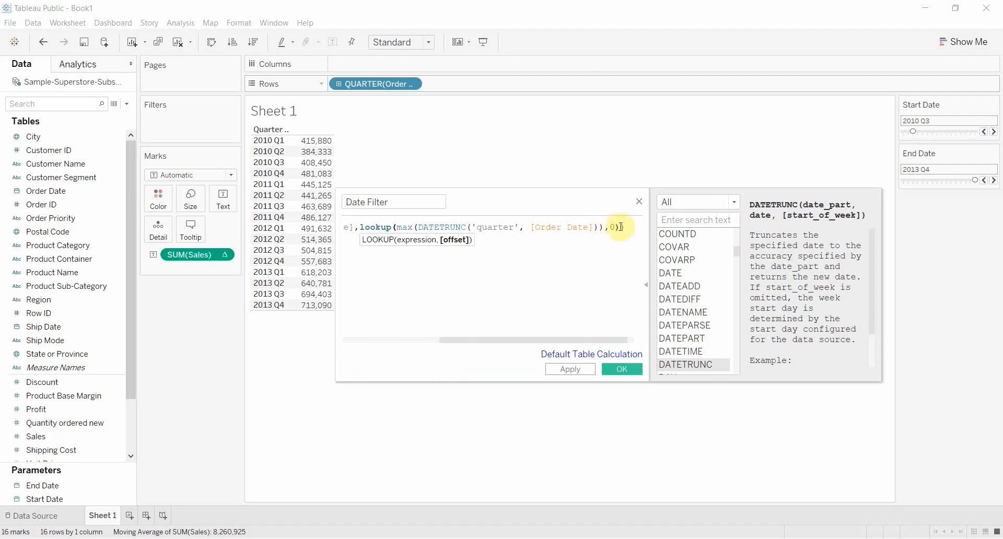
pyautogui.click(628, 227)
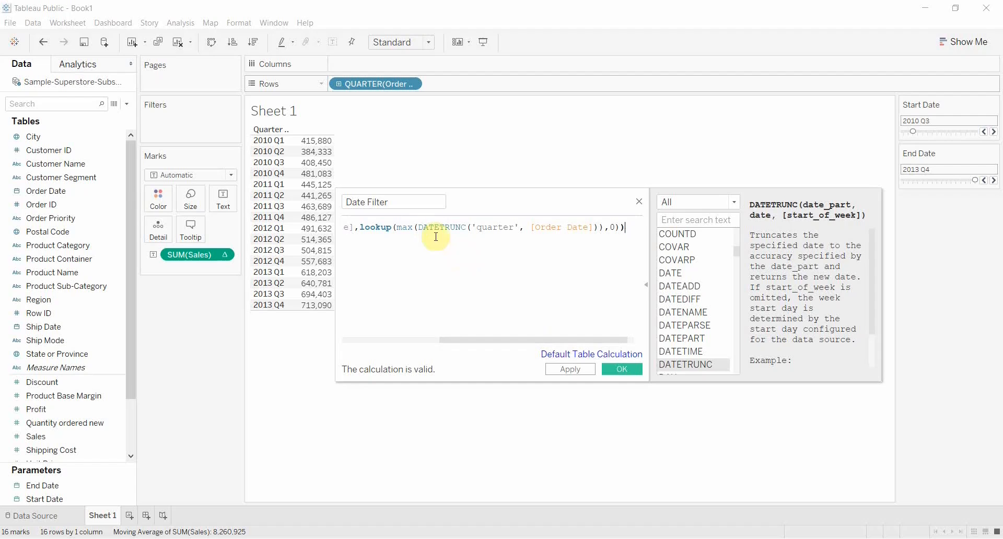
# Step: Review the LOOKUP and Start Date arguments of the DATEDIFF formula and save the Date Filter calculated field
pyautogui.moveTo(397, 226); pyautogui.dragTo(600, 225)
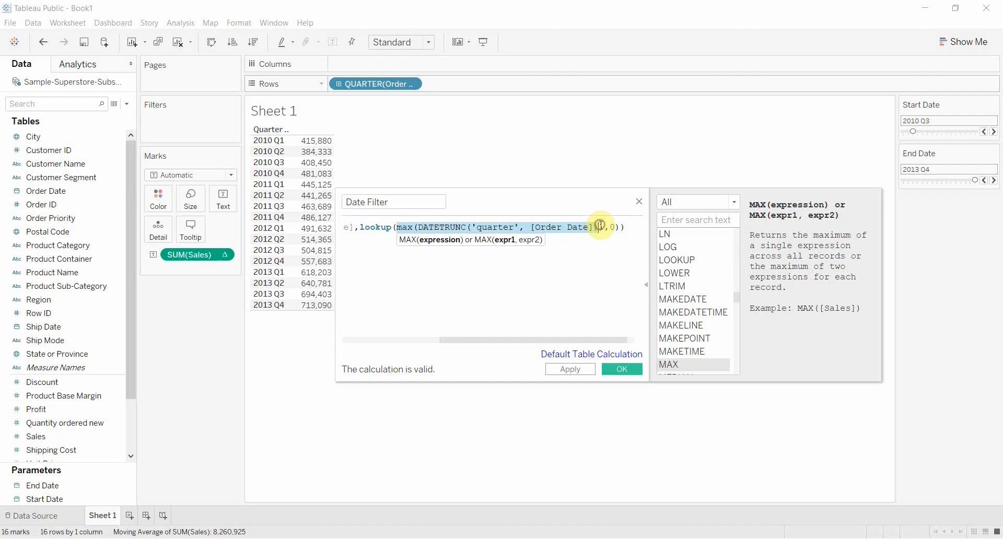
pyautogui.click(361, 226)
pyautogui.moveTo(361, 225); pyautogui.dragTo(621, 228)
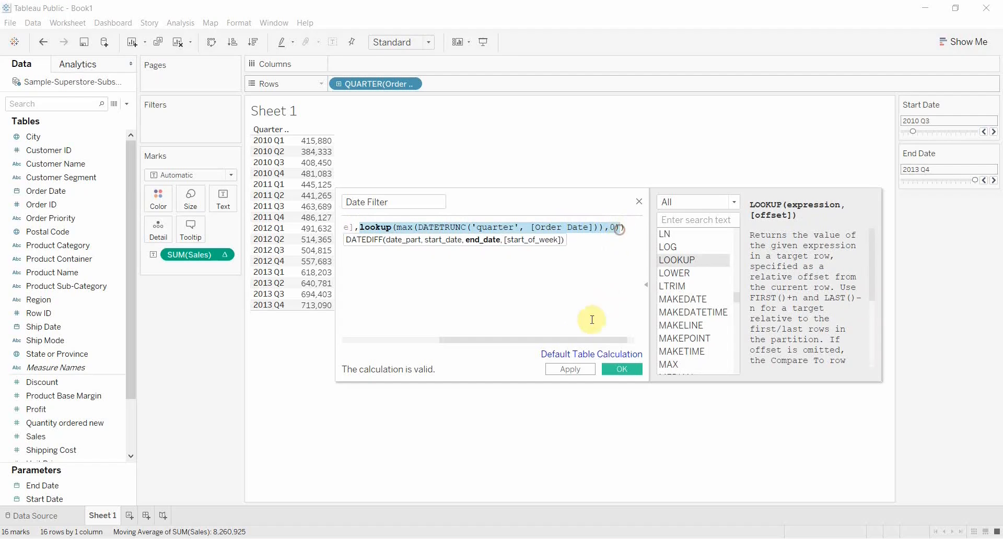
pyautogui.moveTo(577, 340); pyautogui.dragTo(384, 335)
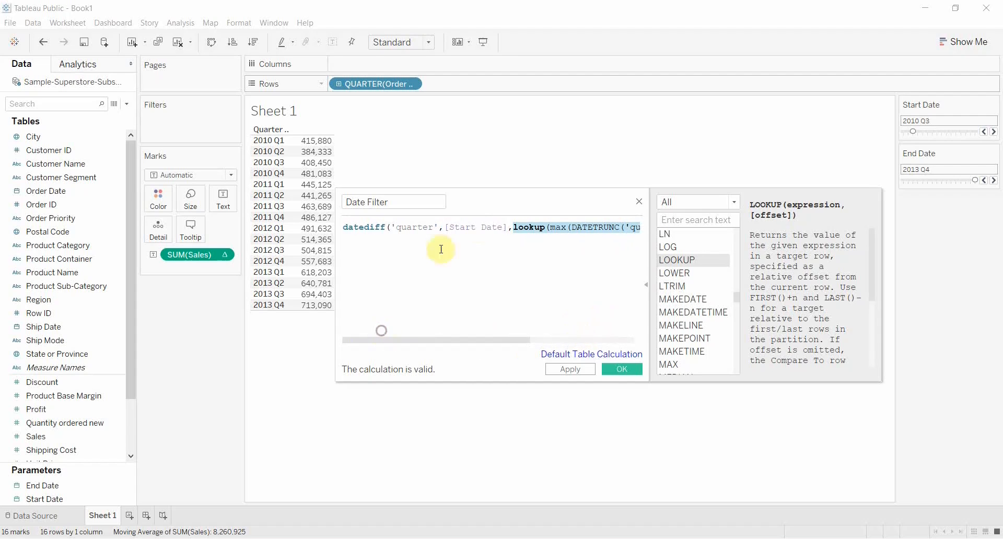
pyautogui.click(476, 229)
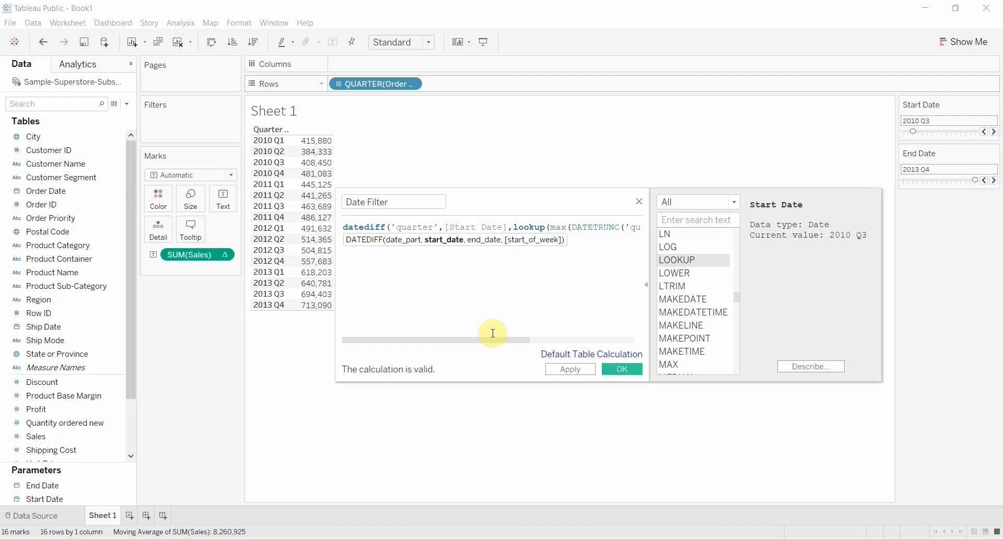
pyautogui.click(573, 369)
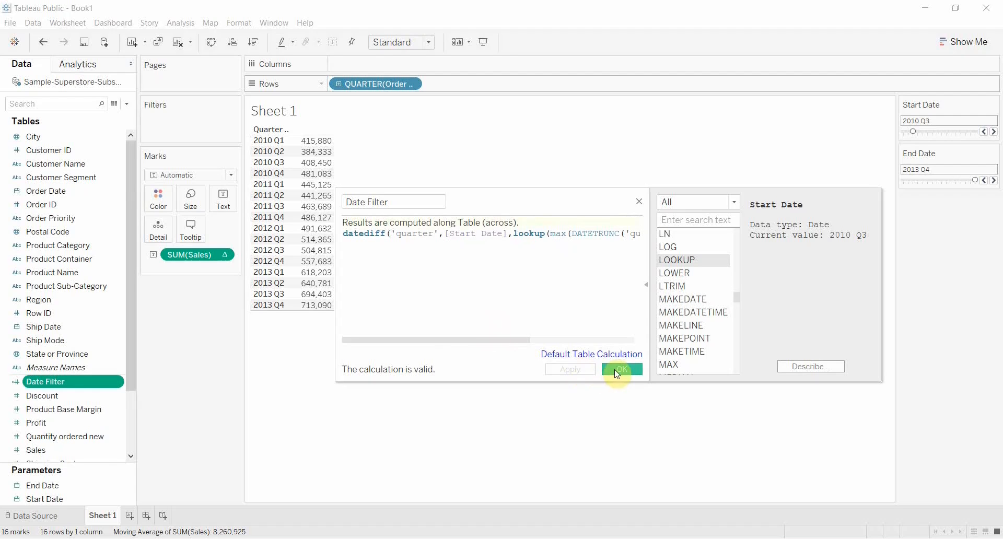
pyautogui.click(617, 370)
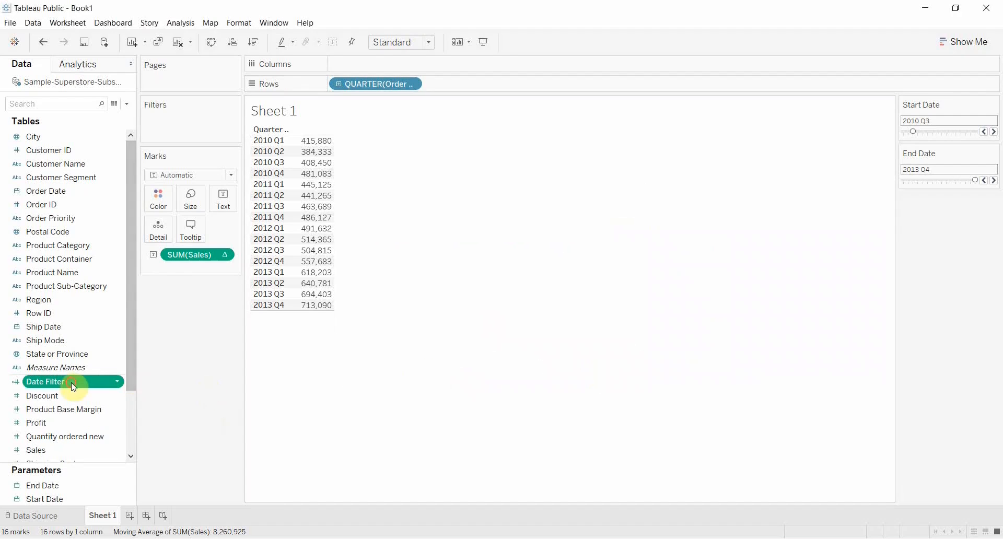
# Step: Add Date Filter to the sheet's filters with an At least condition of 0
pyautogui.moveTo(74, 387); pyautogui.dragTo(177, 127)
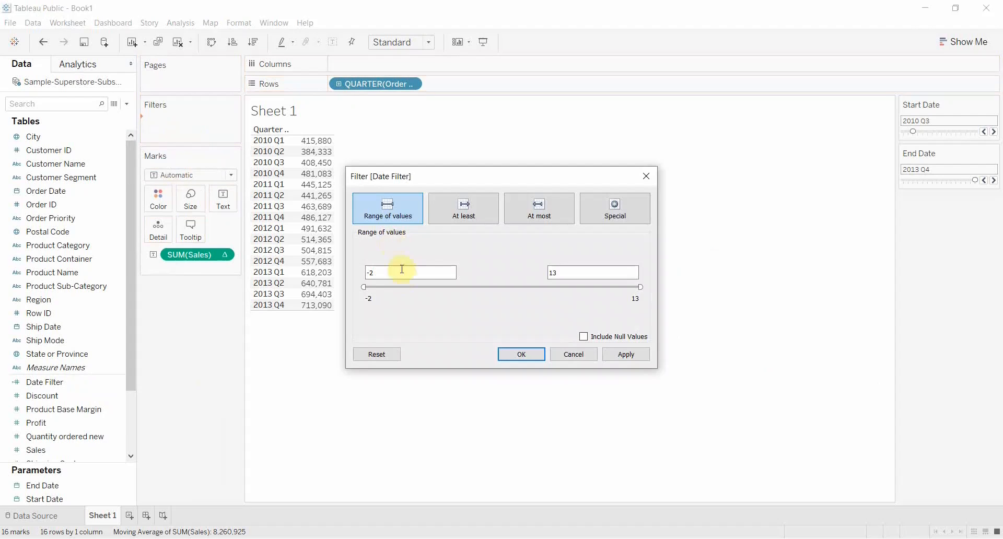
pyautogui.click(454, 213)
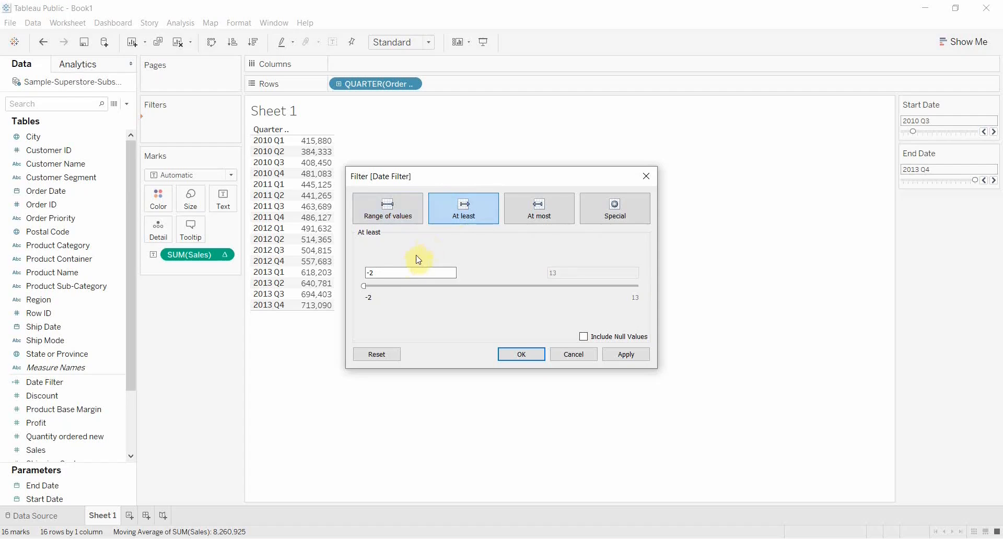
pyautogui.moveTo(412, 271); pyautogui.dragTo(316, 280)
pyautogui.write('0')
pyautogui.click(626, 355)
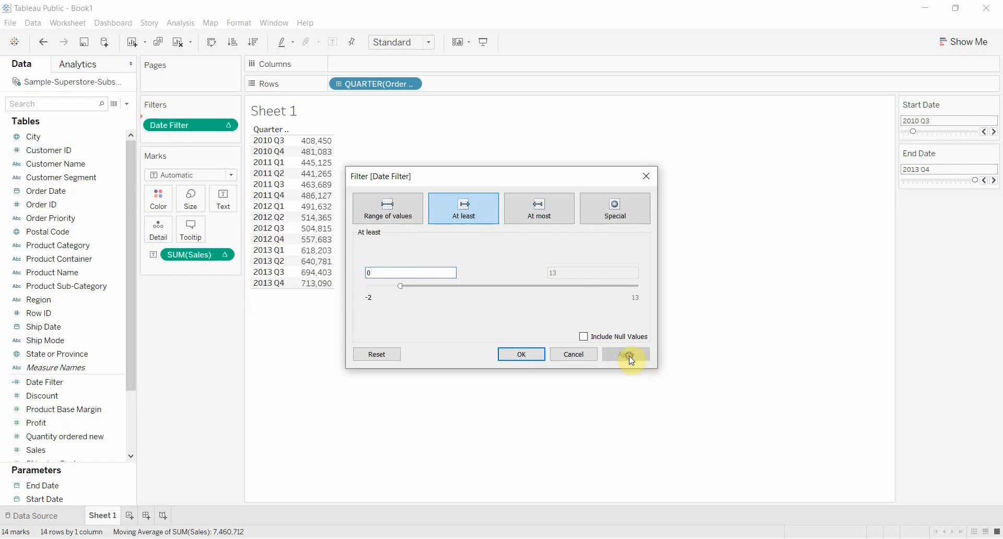
pyautogui.click(516, 355)
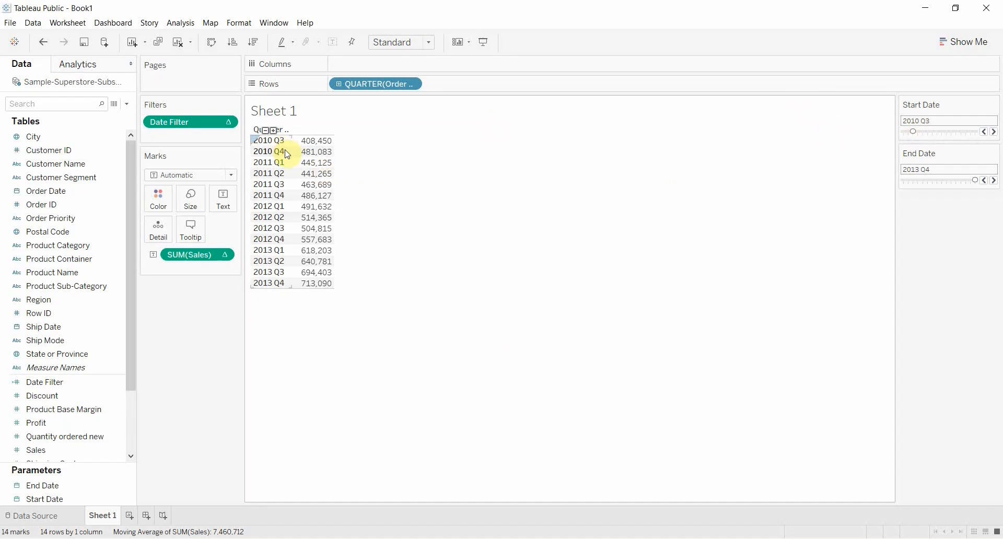
# Step: Test the filter by advancing the Start Date parameter control to 2011 Q3 and returning it to 2010 Q1
pyautogui.click(995, 132)
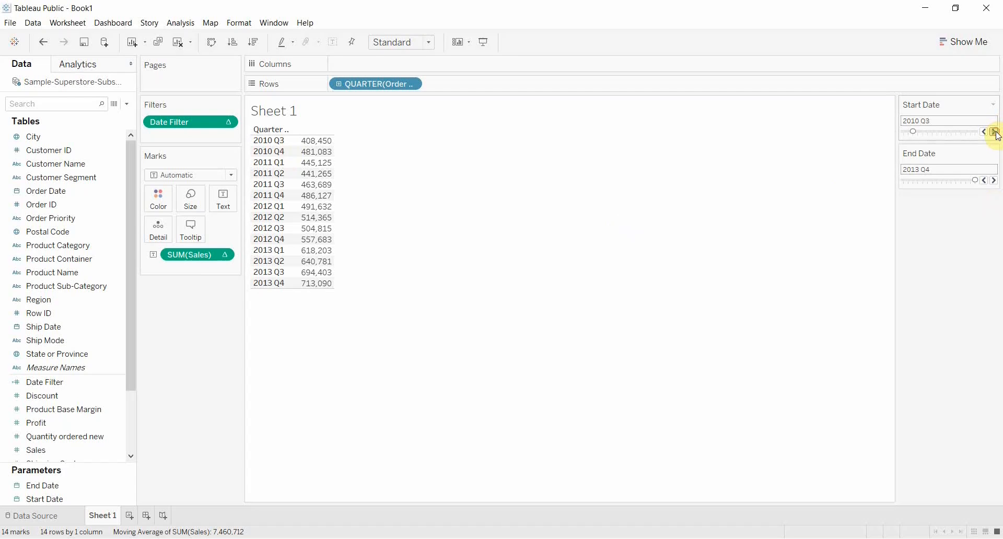
pyautogui.click(995, 132)
pyautogui.click(995, 133)
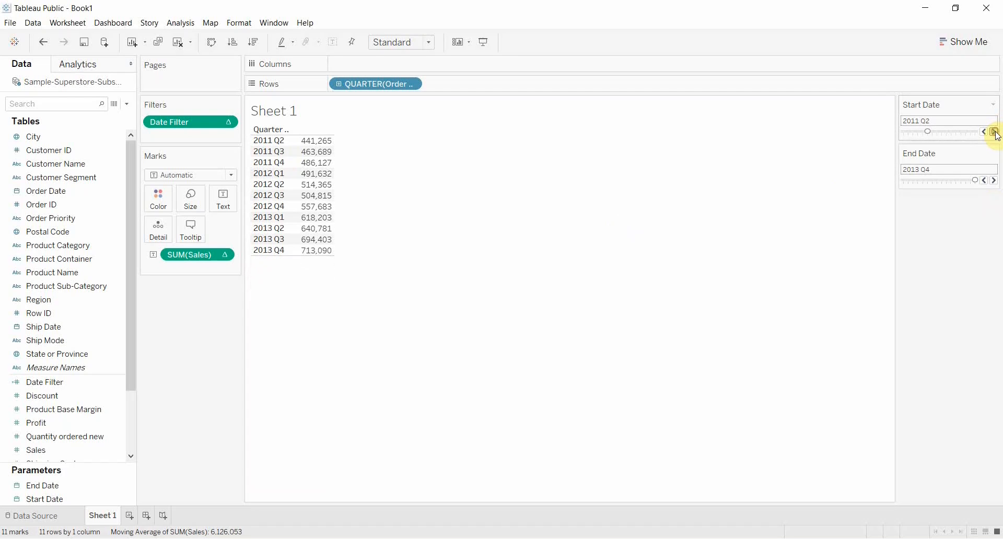
pyautogui.click(995, 133)
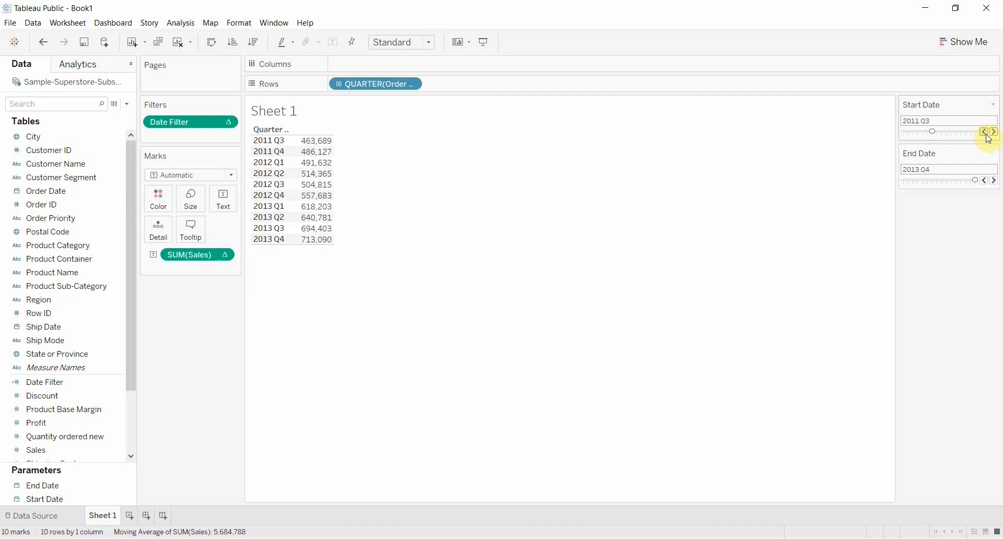
pyautogui.moveTo(934, 133); pyautogui.dragTo(896, 134)
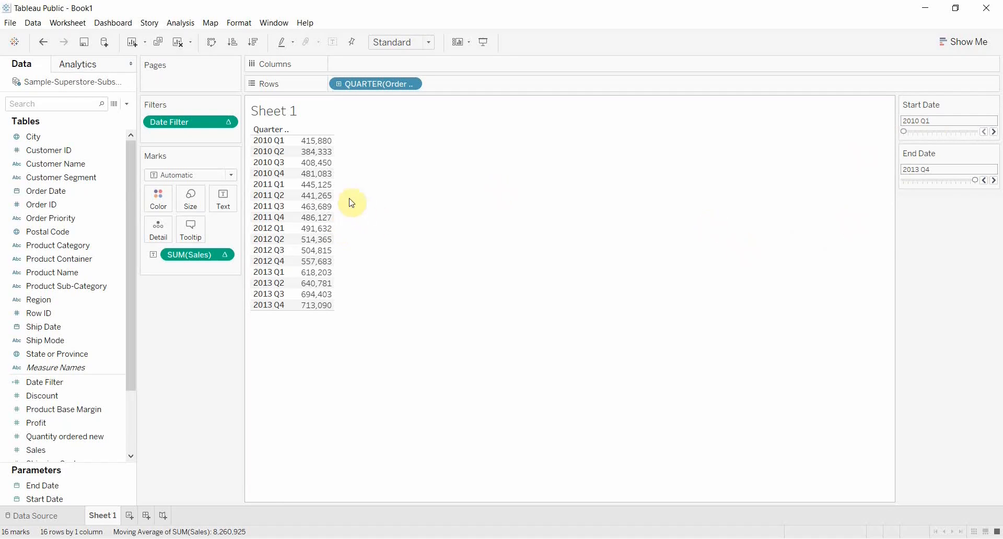
pyautogui.moveTo(320, 196)
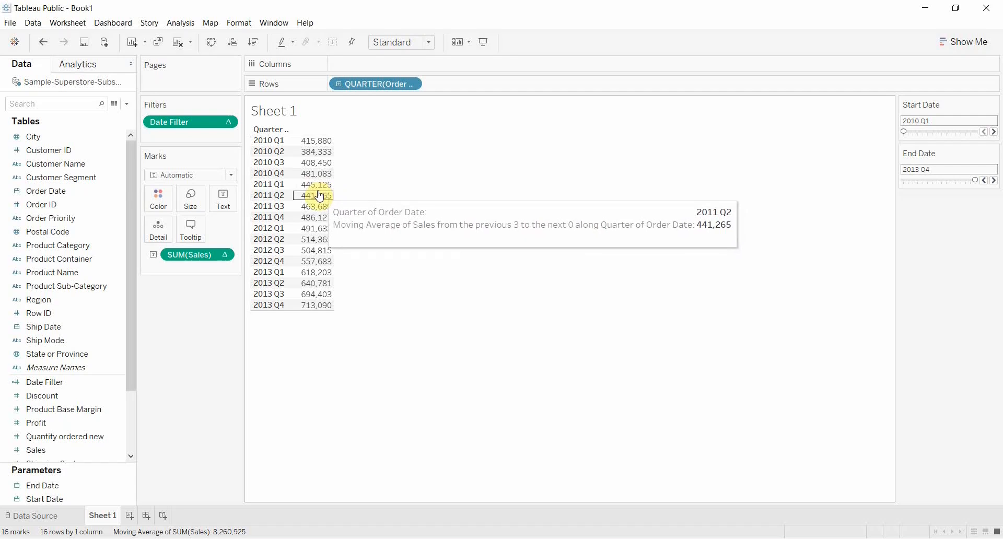